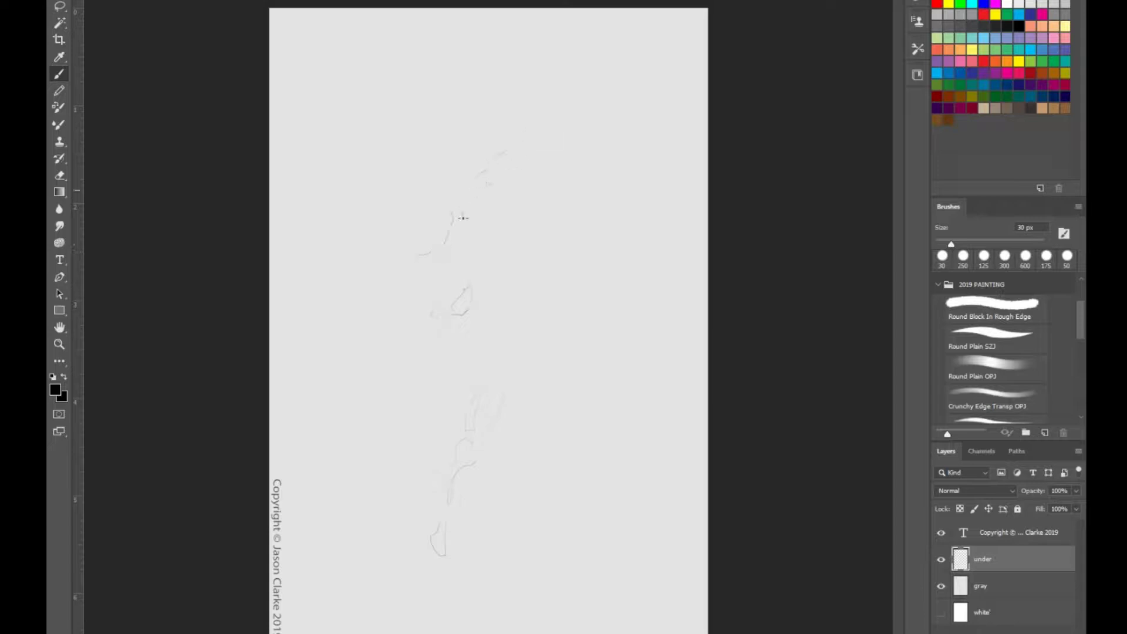
Step: Sketch the tree's crown branches, trunk contours and left root outline with thin black brush lines
drag(480, 198, 500, 222)
drag(415, 204, 393, 220)
drag(448, 200, 420, 248)
drag(498, 283, 488, 328)
drag(472, 331, 478, 358)
drag(506, 311, 534, 375)
drag(504, 475, 389, 537)
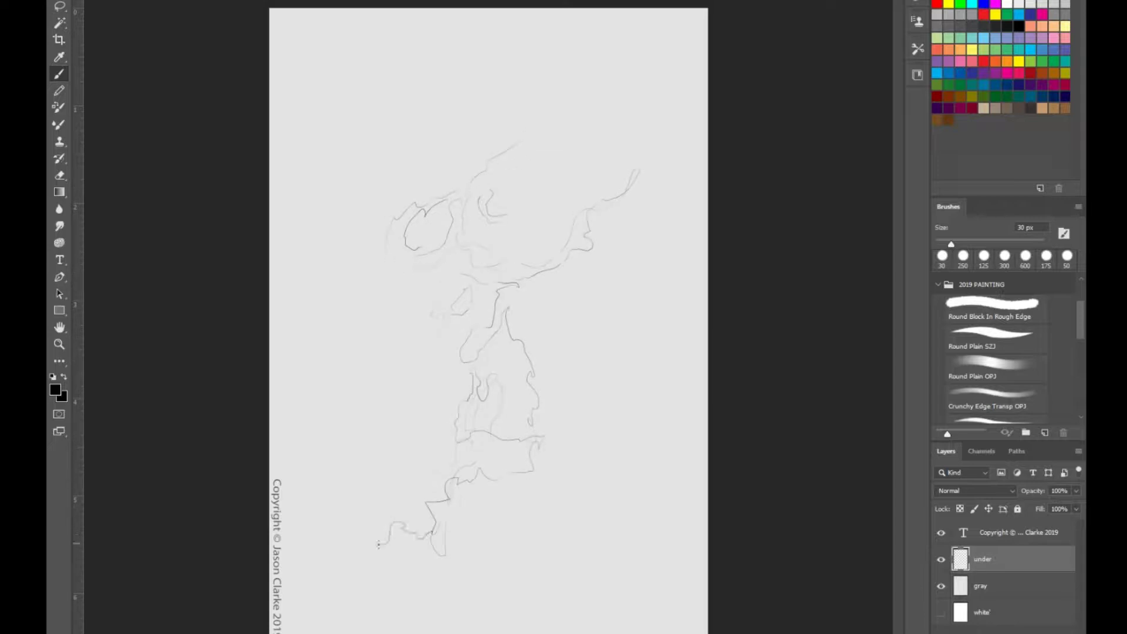
Step: Sketch the outlines of the spreading roots on the right side of the trunk base
drag(506, 544, 574, 615)
drag(550, 510, 508, 546)
drag(533, 469, 550, 521)
drag(550, 521, 615, 574)
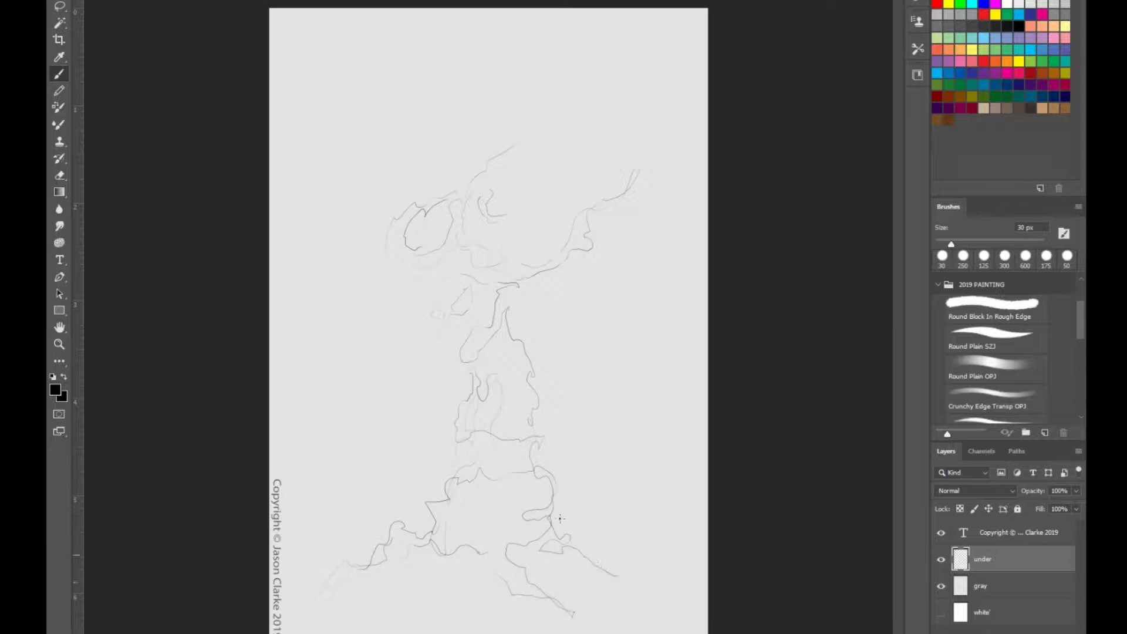
Step: Rework the lower crown lines and erase the upper branch lines with an enlarged eraser
mouse_move(573, 229)
mouse_down()
mouse_move(628, 156)
mouse_move(602, 161)
mouse_move(569, 80)
mouse_move(522, 144)
mouse_move(412, 181)
mouse_move(441, 107)
mouse_move(369, 179)
mouse_move(375, 253)
mouse_up()
key(e)
key(bracketright)
key(bracketright)
key(bracketright)
key(bracketright)
key(bracketright)
key(bracketright)
key(bracketright)
key(bracketright)
key(bracketright)
key(bracketright)
mouse_move(449, 108)
mouse_down()
mouse_move(352, 221)
mouse_move(593, 100)
mouse_up()
Step: Redraw the crown's left contour, its central limb and a long branch sweeping up to the right
key(bracketleft)
key(bracketleft)
key(bracketleft)
key(bracketleft)
key(bracketleft)
key(b)
mouse_move(400, 287)
mouse_down()
mouse_move(523, 176)
mouse_move(628, 141)
mouse_up()
drag(479, 261, 481, 172)
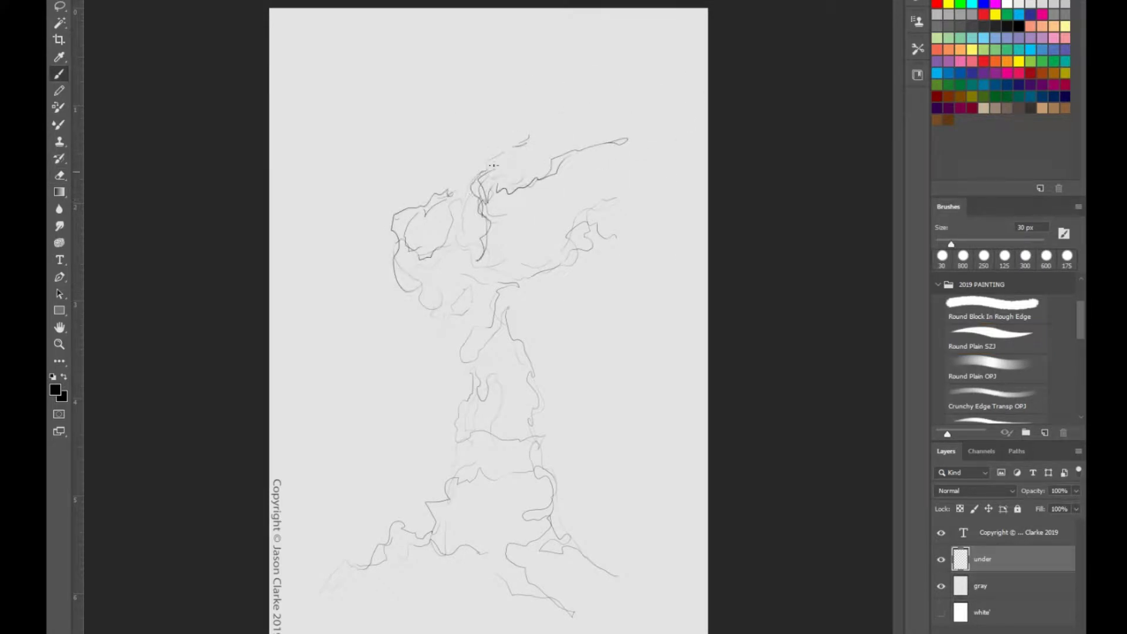
Step: Add the topmost branch, a secondary branch and small twigs along the right-reaching branches
mouse_move(497, 122)
mouse_down()
mouse_move(438, 288)
mouse_move(575, 206)
mouse_move(491, 291)
mouse_move(456, 182)
mouse_up()
drag(539, 132, 494, 174)
drag(567, 145, 551, 167)
drag(607, 123, 598, 148)
drag(638, 125, 616, 143)
drag(621, 199, 635, 175)
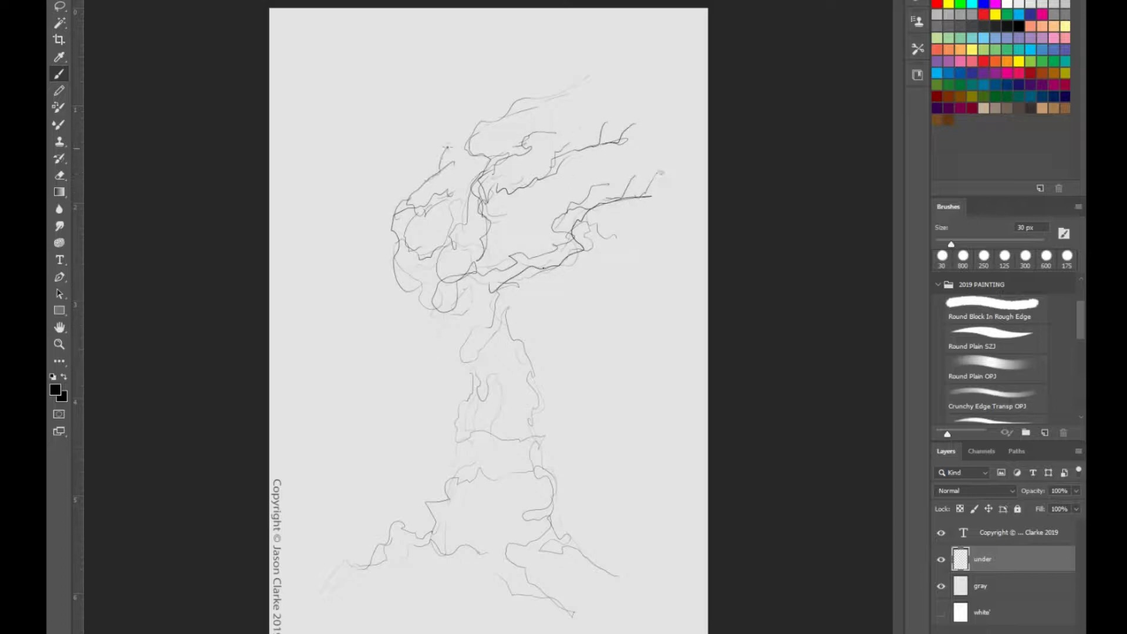
Step: Draw overlapping root and rock shapes around the tree's base and a broken knot on the lower right trunk
drag(561, 536, 644, 587)
drag(505, 577, 479, 586)
mouse_move(604, 601)
mouse_down()
mouse_move(661, 596)
mouse_move(649, 585)
mouse_up()
drag(604, 573, 558, 560)
drag(549, 578, 565, 558)
drag(490, 504, 468, 555)
drag(512, 476, 546, 452)
drag(557, 455, 506, 495)
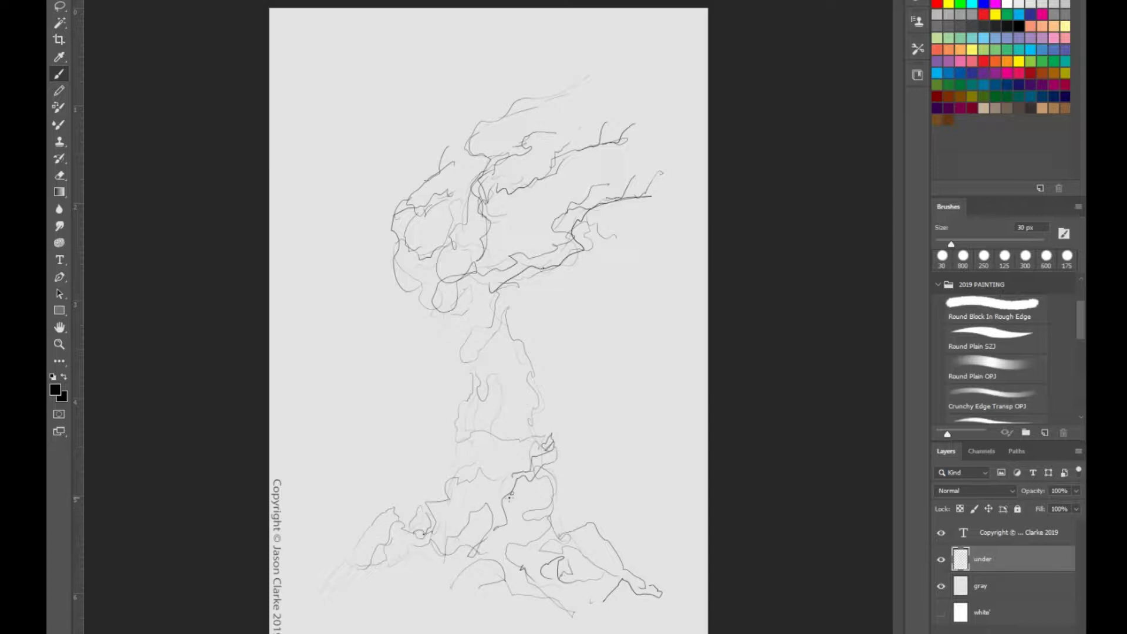
Step: Rotate the whole tree sketch slightly with Free Transform and shift it up and left on the canvas
key(ctrl+t)
drag(664, 73, 646, 96)
drag(529, 352, 504, 297)
drag(659, 398, 643, 428)
drag(528, 352, 554, 382)
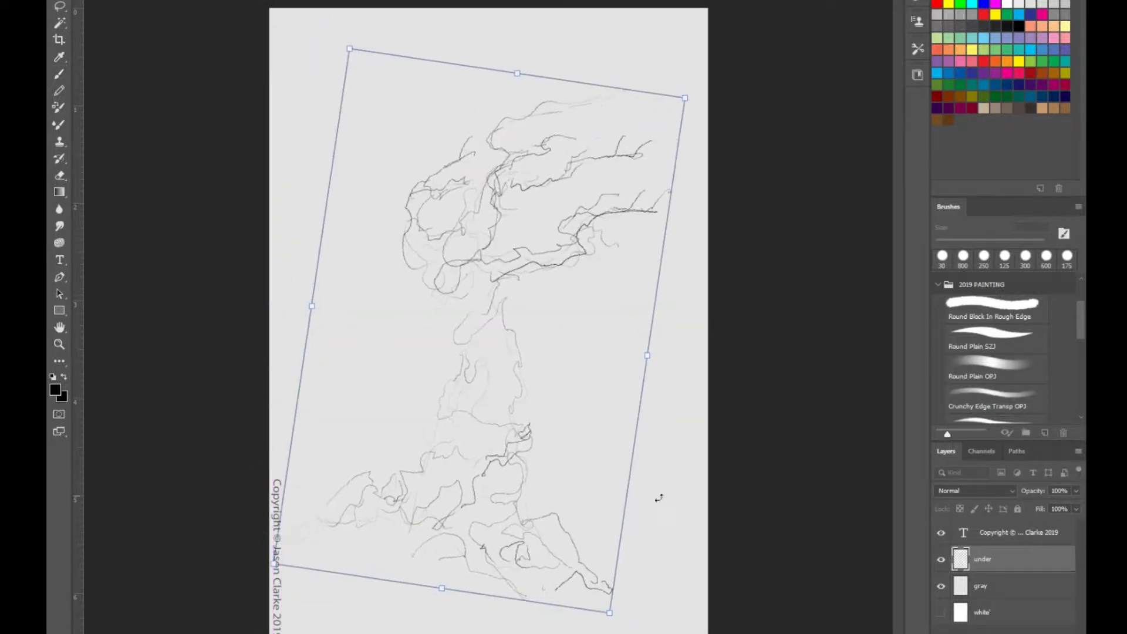
drag(659, 499, 659, 463)
drag(512, 351, 505, 356)
key(Return)
key(b)
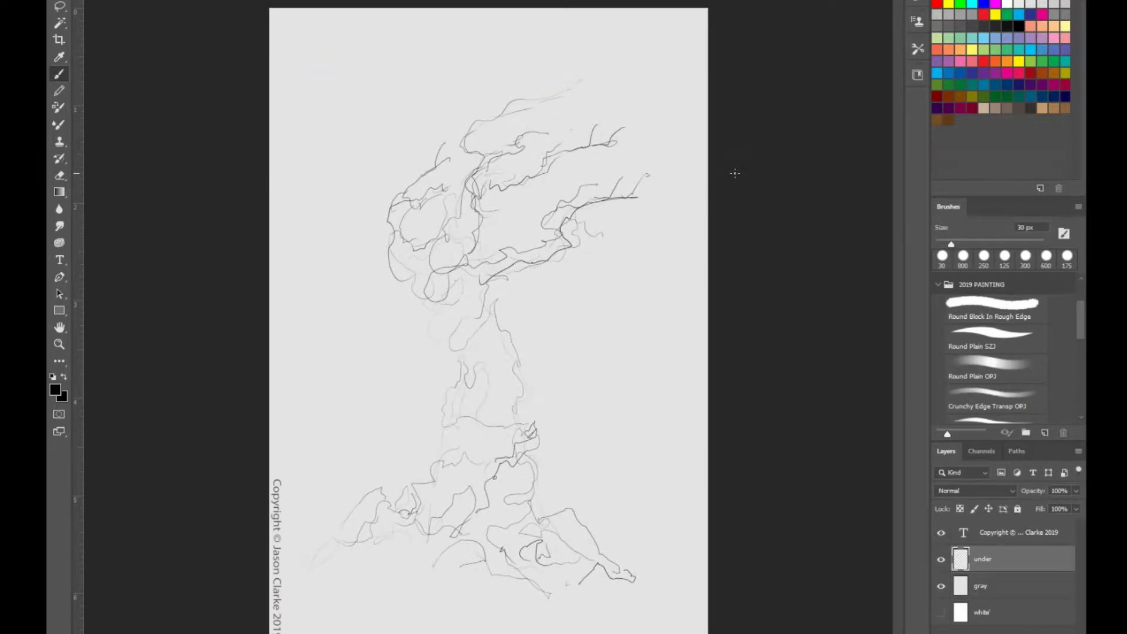
Step: Create a new layer named gray above the under layer
key(ctrl+shift+n)
text(tone)
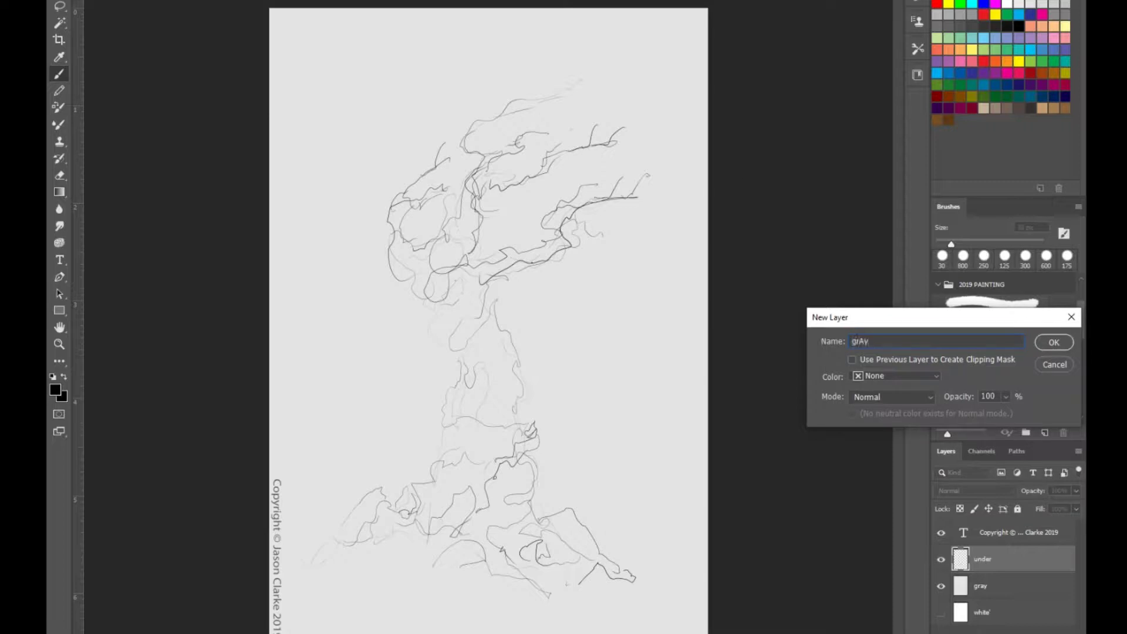
text(ay)
key(Return)
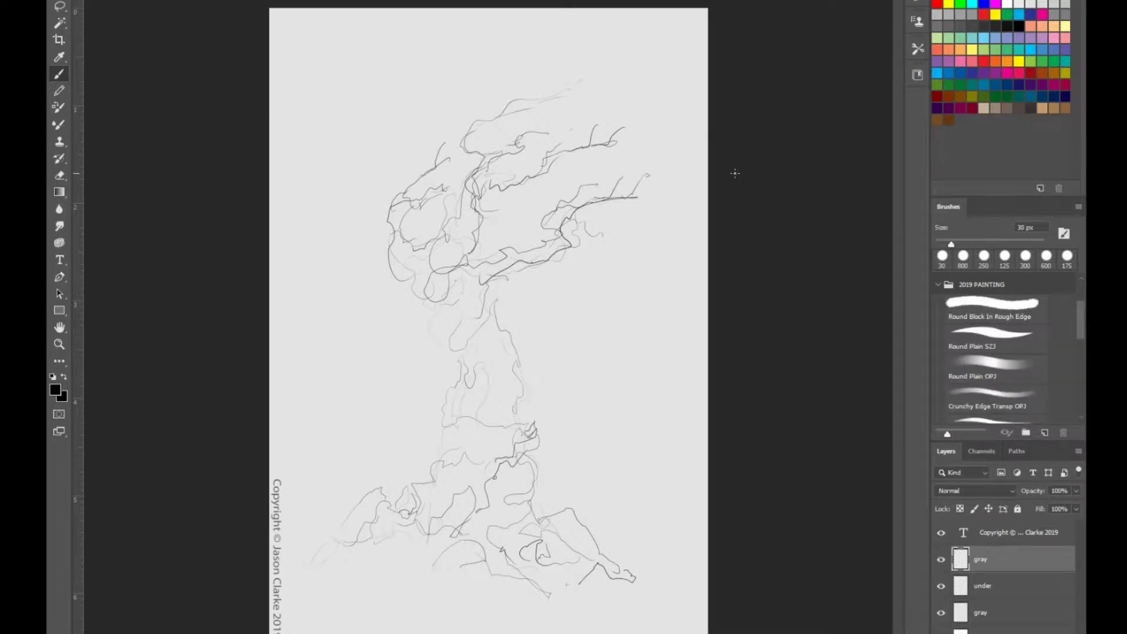
Step: Paint the left and uppermost branches in mid gray with the Round Plain OPJ brush, adjusting the brush size
click(995, 369)
click(962, 14)
key(bracketright)
key(bracketright)
key(bracketright)
key(bracketright)
key(bracketright)
key(bracketright)
key(bracketright)
key(bracketright)
key(bracketright)
key(bracketright)
key(bracketleft)
key(bracketleft)
key(bracketleft)
key(bracketleft)
key(bracketleft)
key(bracketleft)
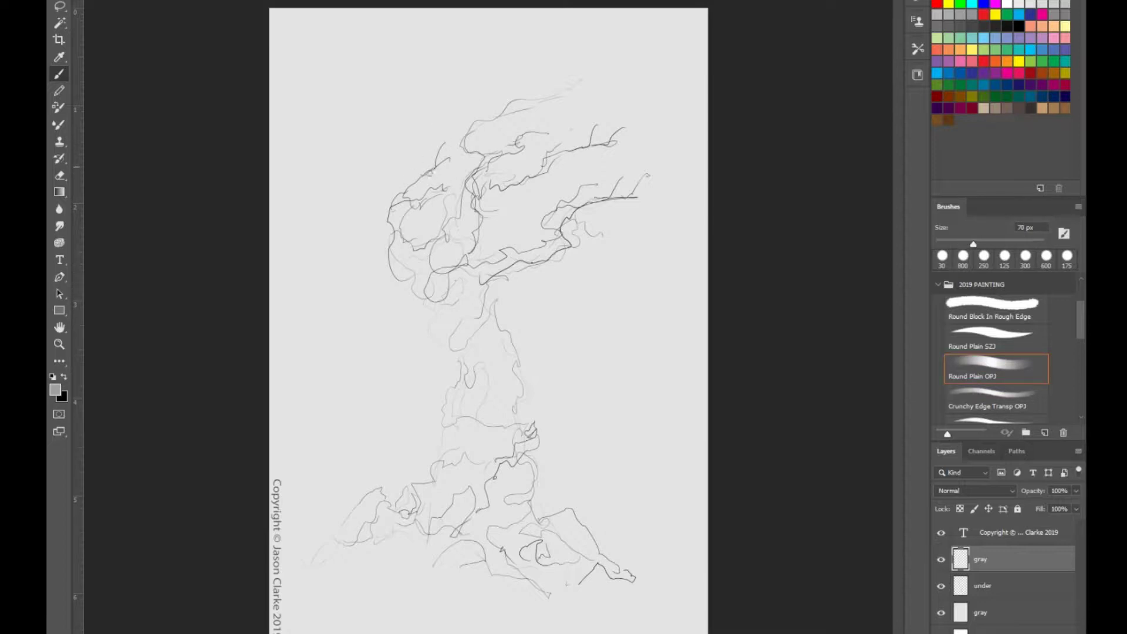
key(bracketright)
key(bracketright)
key(bracketright)
key(bracketright)
mouse_move(403, 203)
mouse_down()
mouse_move(414, 260)
mouse_move(447, 258)
mouse_move(484, 123)
mouse_move(581, 80)
mouse_up()
key(bracketleft)
key(bracketleft)
key(bracketleft)
key(bracketleft)
key(bracketright)
key(bracketright)
key(bracketright)
key(bracketright)
key(bracketright)
key(bracketleft)
key(bracketleft)
key(bracketleft)
key(bracketleft)
key(bracketleft)
key(bracketleft)
Step: Lower the opacity of the under sketch layer and make the top gray layer active again
click(992, 586)
click(1076, 491)
drag(1079, 506, 1039, 506)
click(992, 558)
Step: Block in gray tone over the crown's fork and down the trunk to the right root with a larger brush
mouse_move(446, 232)
mouse_down()
mouse_move(484, 187)
mouse_move(612, 147)
mouse_move(481, 191)
mouse_move(433, 243)
mouse_up()
mouse_move(474, 200)
mouse_down()
mouse_move(474, 240)
mouse_move(448, 274)
mouse_move(411, 258)
mouse_move(432, 289)
mouse_move(536, 261)
mouse_move(583, 203)
mouse_move(633, 192)
mouse_move(560, 204)
mouse_move(501, 272)
mouse_move(443, 294)
mouse_up()
key(bracketright)
key(bracketright)
key(bracketright)
key(bracketleft)
key(bracketleft)
key(bracketleft)
key(bracketright)
key(bracketright)
key(bracketright)
key(bracketright)
key(bracketright)
key(bracketright)
key(bracketright)
mouse_move(449, 282)
mouse_down()
mouse_move(475, 309)
mouse_move(480, 353)
mouse_move(476, 340)
mouse_move(498, 369)
mouse_move(470, 439)
mouse_move(475, 471)
mouse_move(449, 520)
mouse_move(501, 514)
mouse_move(495, 409)
mouse_move(465, 330)
mouse_move(446, 323)
mouse_move(400, 256)
mouse_move(487, 268)
mouse_move(507, 426)
mouse_move(528, 439)
mouse_move(490, 512)
mouse_move(509, 514)
mouse_move(459, 533)
mouse_move(361, 519)
mouse_move(560, 481)
mouse_move(558, 522)
mouse_move(528, 538)
mouse_move(624, 574)
mouse_up()
Step: Paint jagged upright shards and spreading root shapes in gray around the tree's base with a smaller brush
key(bracketleft)
key(bracketright)
key(bracketright)
key(bracketright)
key(bracketleft)
key(bracketleft)
key(bracketleft)
key(bracketleft)
key(bracketleft)
key(bracketleft)
key(bracketleft)
mouse_move(394, 455)
mouse_down()
mouse_move(382, 512)
mouse_move(394, 458)
mouse_up()
mouse_move(609, 555)
mouse_down()
mouse_move(637, 570)
mouse_move(632, 542)
mouse_up()
mouse_move(633, 542)
mouse_down()
mouse_move(611, 558)
mouse_move(648, 588)
mouse_up()
mouse_move(424, 534)
mouse_down()
mouse_move(434, 550)
mouse_move(413, 584)
mouse_up()
mouse_move(439, 547)
mouse_down()
mouse_move(468, 572)
mouse_move(492, 552)
mouse_up()
Step: Build up darker gray strokes along the middle and lower trunk with a brush of about 200 px
key(bracketright)
key(bracketright)
key(bracketright)
key(bracketright)
key(bracketright)
key(bracketright)
key(bracketright)
key(bracketright)
mouse_move(474, 373)
mouse_down()
mouse_move(461, 428)
mouse_move(470, 483)
mouse_move(426, 492)
mouse_up()
key(bracketleft)
key(bracketleft)
drag(469, 455, 496, 513)
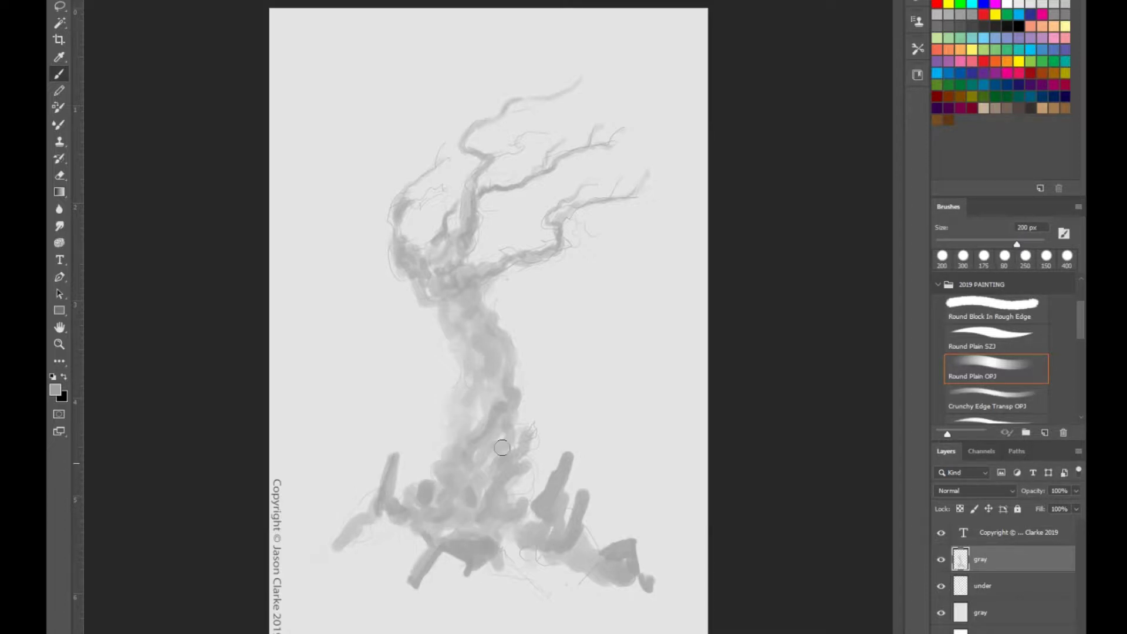
drag(509, 422, 490, 459)
drag(515, 485, 516, 499)
Step: Sample the light background gray and paint it over the trunk's left side and the crown's fork
alt+click(594, 341)
key(bracketleft)
key(bracketleft)
key(bracketleft)
mouse_move(473, 359)
mouse_down()
mouse_move(469, 392)
mouse_move(477, 347)
mouse_up()
mouse_move(456, 337)
mouse_down()
mouse_move(452, 347)
mouse_move(423, 298)
mouse_up()
drag(450, 240, 442, 257)
Step: Make the under layer active, set its opacity to 11% and reduce the brush to 80 px
key(alt+bracketleft)
key(1)
key(1)
key(bracketleft)
key(bracketleft)
key(bracketleft)
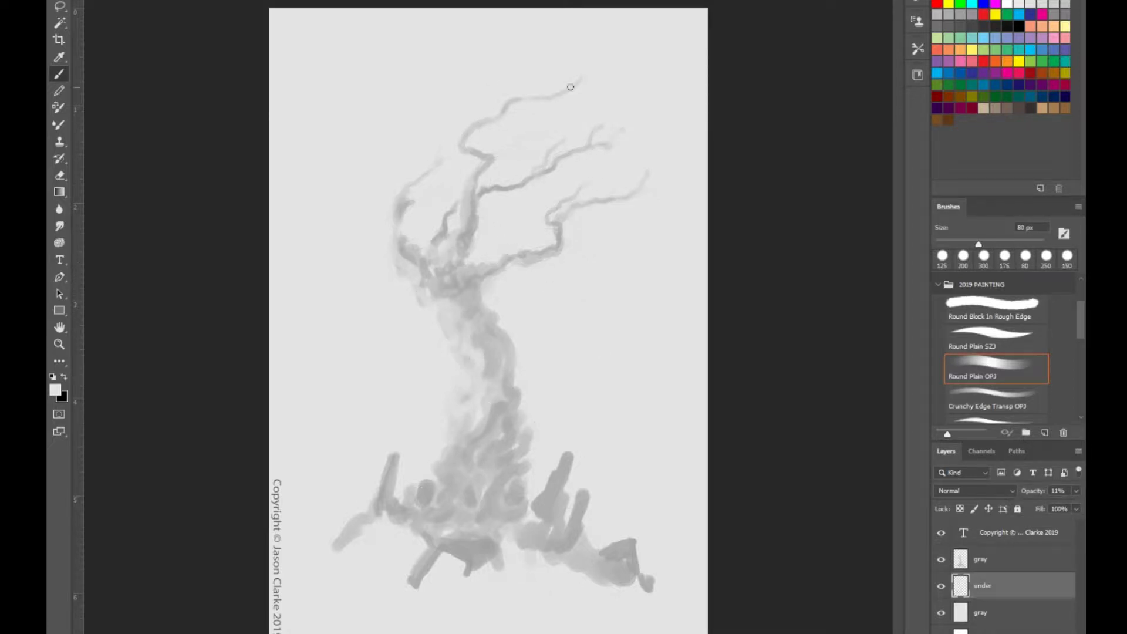
Step: Make the upper gray layer active and choose the Crunchy Edge Transp OPJ brush at about 100 px
key(bracketright)
key(bracketright)
key(bracketright)
key(bracketright)
key(bracketright)
key(bracketleft)
key(bracketleft)
click(1010, 410)
key(alt+bracketright)
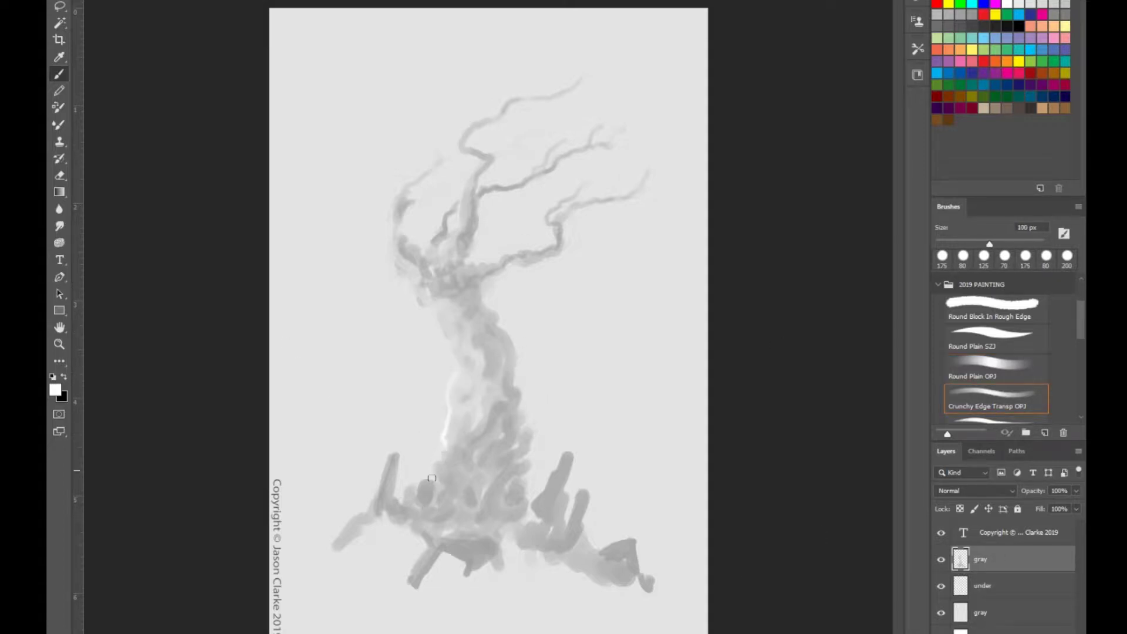
Step: Paint thin near-white highlights along the right, middle, upper and left branches with a smaller brush
key(bracketleft)
key(bracketleft)
key(bracketleft)
drag(498, 276, 618, 203)
drag(516, 191, 482, 195)
key(bracketleft)
drag(456, 211, 437, 259)
mouse_move(467, 256)
mouse_down()
mouse_move(465, 149)
mouse_move(546, 99)
mouse_up()
key(bracketleft)
key(bracketleft)
key(bracketleft)
mouse_move(549, 173)
mouse_down()
mouse_move(587, 152)
mouse_move(602, 127)
mouse_up()
drag(413, 190, 444, 161)
Step: Enlarge the brush and paint near-white highlights on the trunk's right edge and the upright shards around the base
key(bracketright)
key(bracketright)
key(bracketright)
mouse_move(520, 392)
mouse_down()
mouse_move(541, 499)
mouse_move(574, 499)
mouse_move(628, 543)
mouse_up()
Step: Sample a gray from the lower trunk and spread soft ground tones around and beneath the roots with a larger brush
key(bracketright)
key(bracketright)
key(bracketright)
alt+click(491, 498)
mouse_move(444, 526)
mouse_down()
mouse_move(412, 541)
mouse_move(405, 566)
mouse_up()
key(bracketright)
key(bracketright)
key(bracketright)
key(bracketright)
key(bracketright)
drag(487, 549, 558, 578)
drag(499, 609, 594, 596)
Step: Paint sampled trunk grays over the roots, lower trunk and crown's fork, and select the Round Plain SZJ brush
alt+click(500, 547)
key(bracketleft)
mouse_move(514, 552)
mouse_down()
mouse_move(479, 484)
mouse_move(496, 419)
mouse_move(449, 485)
mouse_up()
alt+click(492, 374)
drag(510, 460, 437, 508)
drag(461, 270, 445, 306)
click(996, 340)
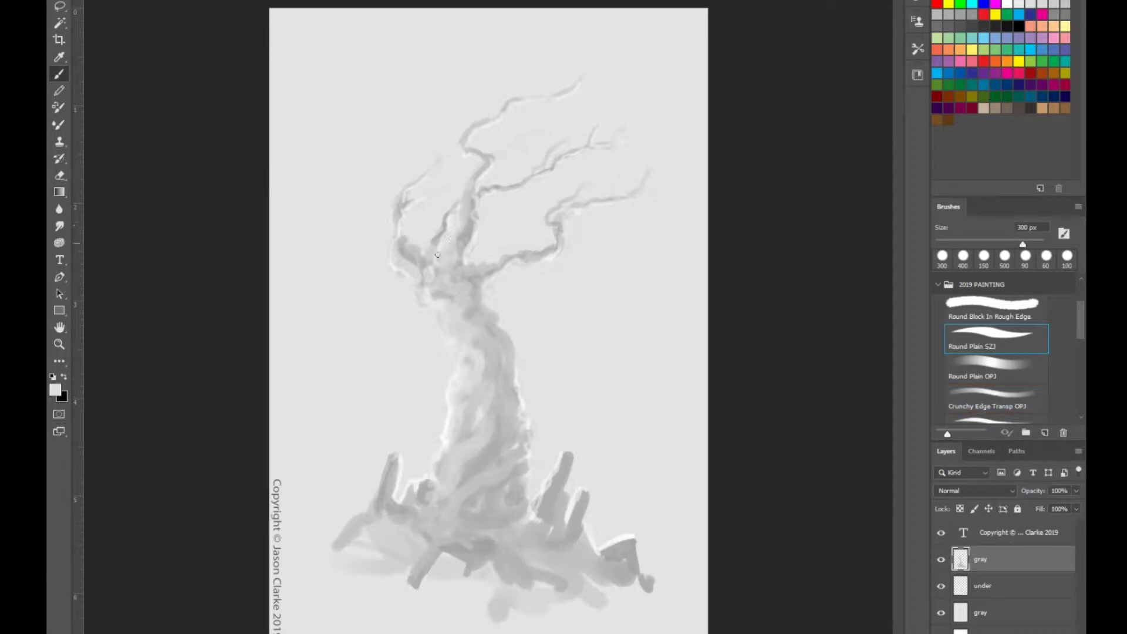
Step: Create a new layer named "bg tone" and place it directly beneath the upper gray layer
key(ctrl+shift+n)
text(bhg)
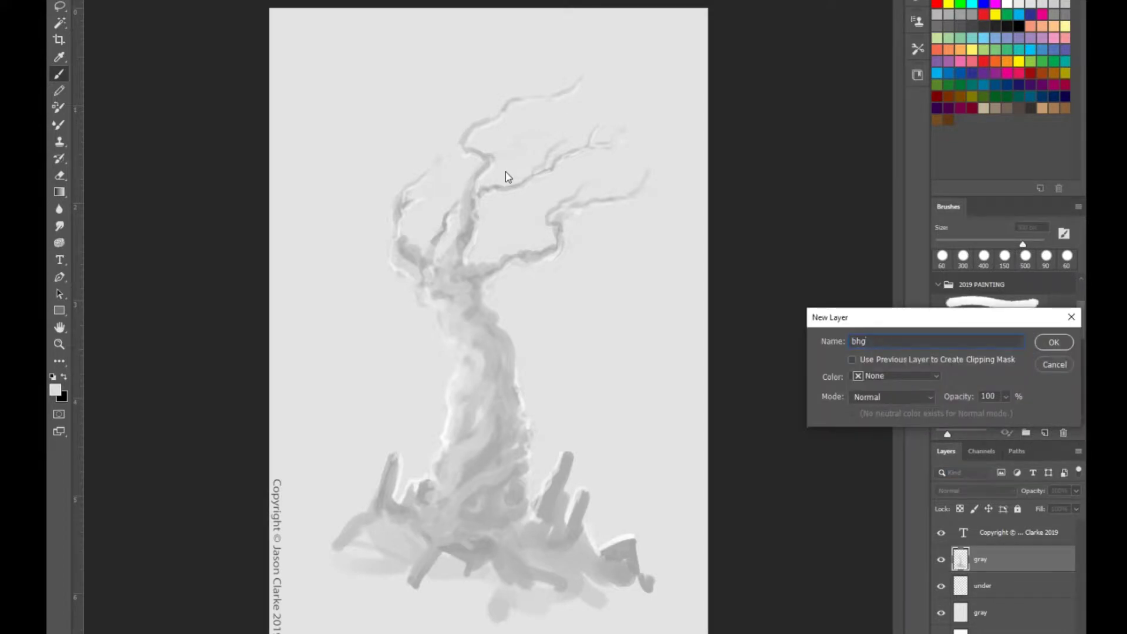
text( tone)
key(Return)
drag(1033, 567, 1035, 596)
Step: Select a rectangle just inside the canvas edges and choose a dark gray background color
key(m)
drag(277, 18, 701, 633)
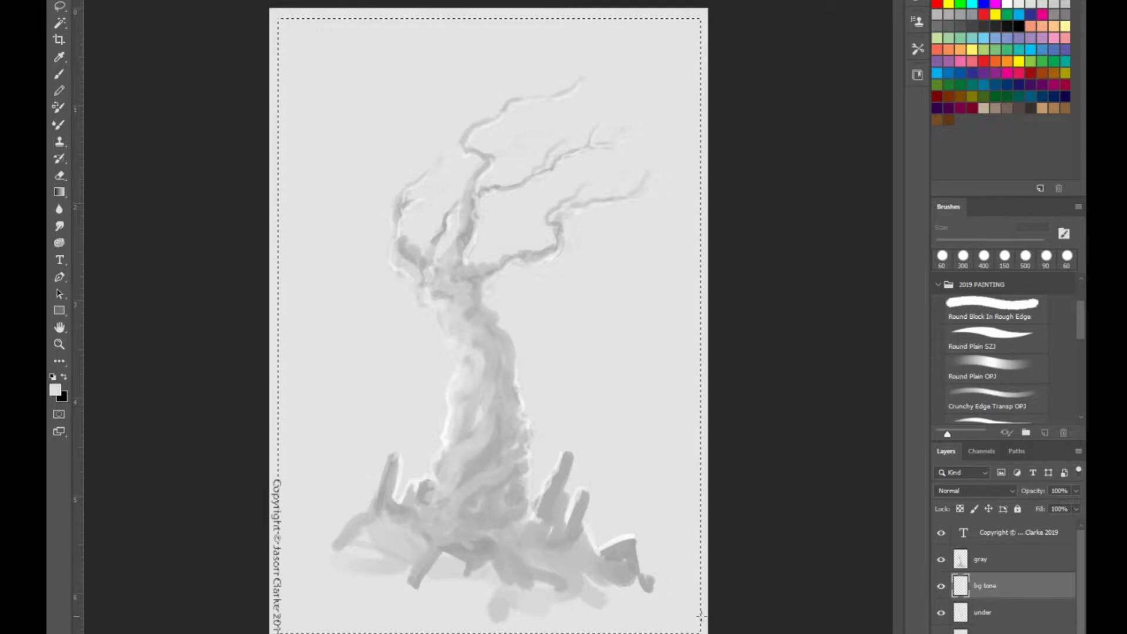
click(61, 395)
click(697, 194)
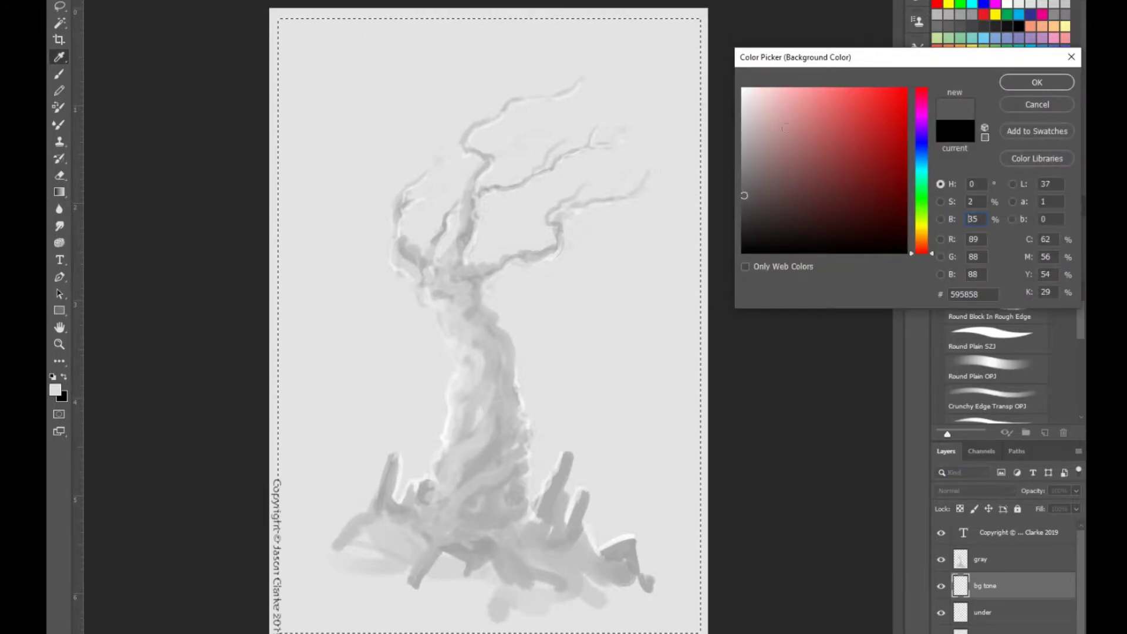
key(Return)
Step: Fill the selection with a gradient from black at the top to white at the bottom and add a fine grain
right_click(61, 196)
click(116, 192)
drag(488, 37, 461, 604)
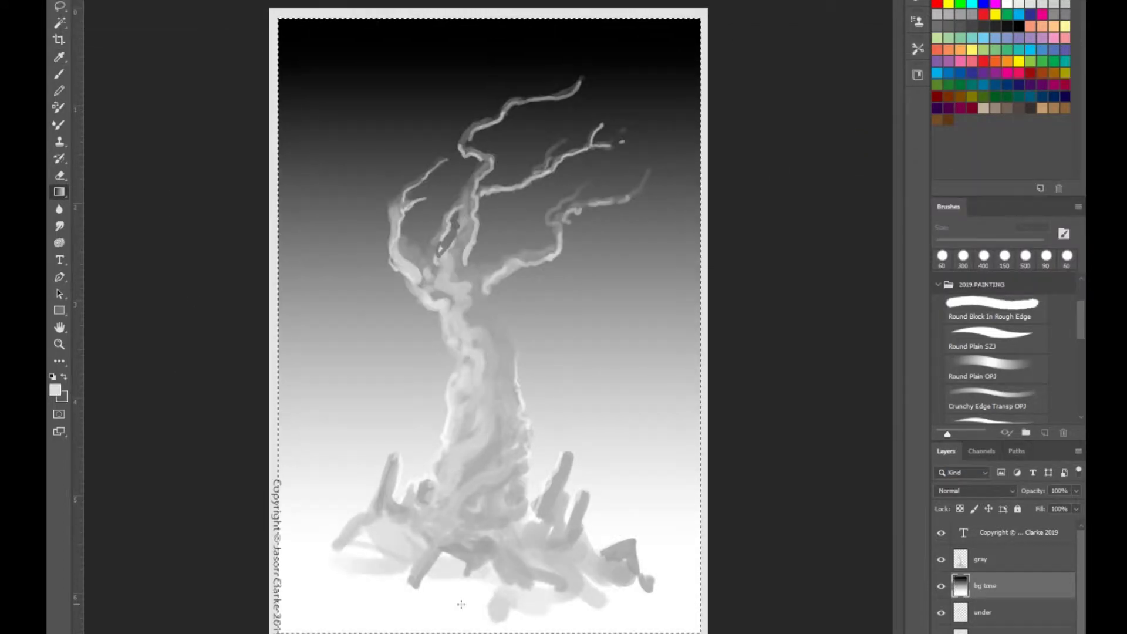
click(239, 0)
mouse_move(333, 111)
click(455, 109)
click(646, 154)
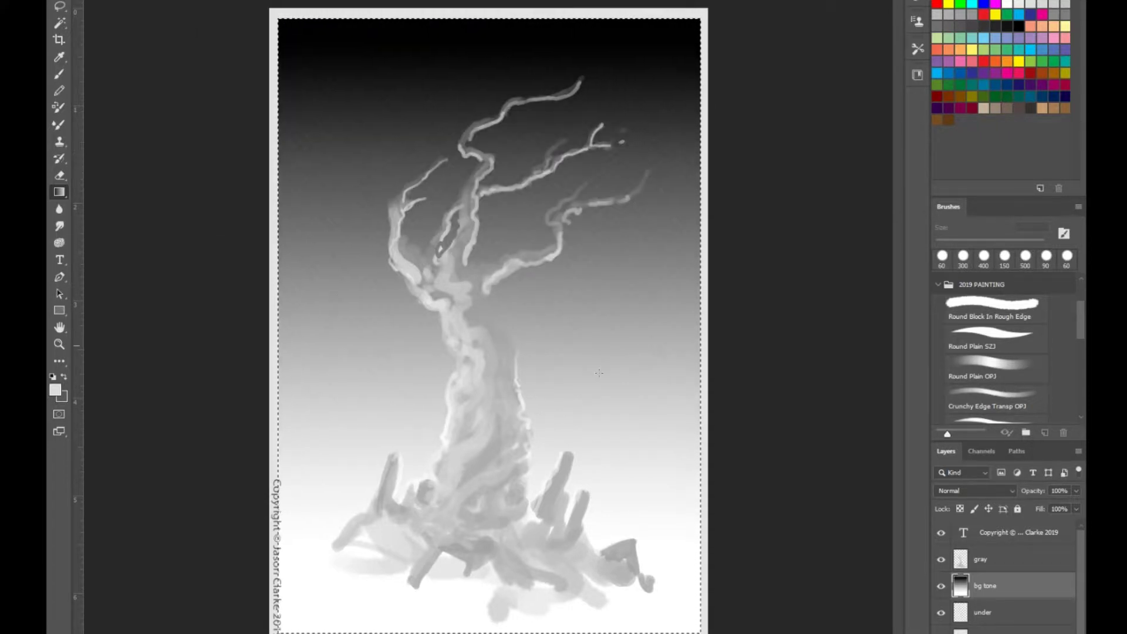
Step: Create a new layer named "ink" above the upper gray layer
key(alt+bracketright)
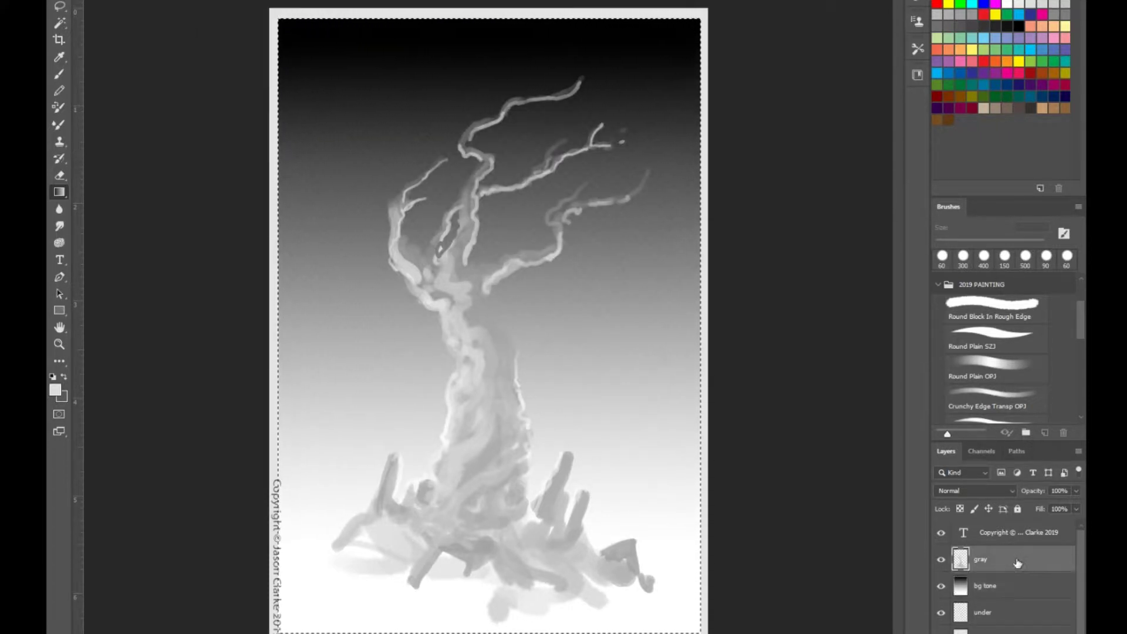
key(ctrl+shift+n)
text(ink)
key(Return)
Step: Set up the Brush for inking with the default black foreground color and a size of 70 px
key(b)
key(d)
key(ctrl+d)
key(bracketright)
key(bracketright)
key(bracketright)
key(bracketright)
key(bracketright)
key(bracketright)
key(bracketright)
key(bracketright)
key(bracketright)
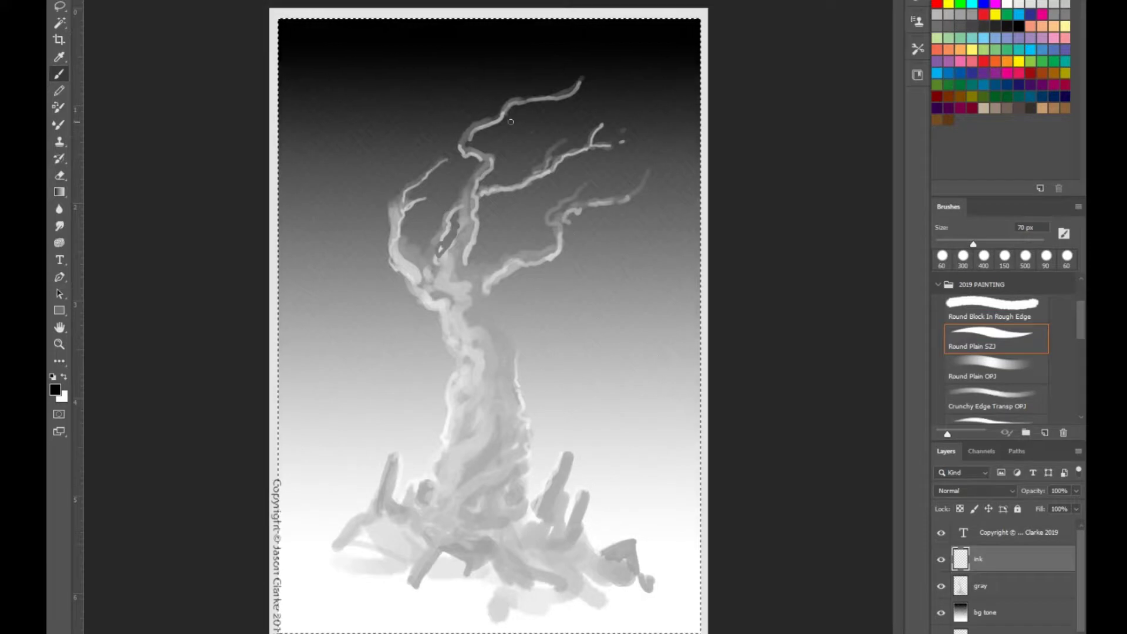
Step: Try inking rough black bark lines along the top branch and the upper part of the left branch
key(ctrl+plus)
key(ctrl+plus)
drag(512, 71, 487, 330)
key(bracketleft)
mouse_move(652, 101)
mouse_down()
mouse_move(673, 62)
mouse_move(637, 120)
mouse_move(609, 124)
mouse_move(631, 127)
mouse_move(506, 141)
mouse_move(408, 222)
mouse_move(427, 234)
mouse_up()
key(bracketright)
key(bracketright)
key(bracketright)
key(bracketright)
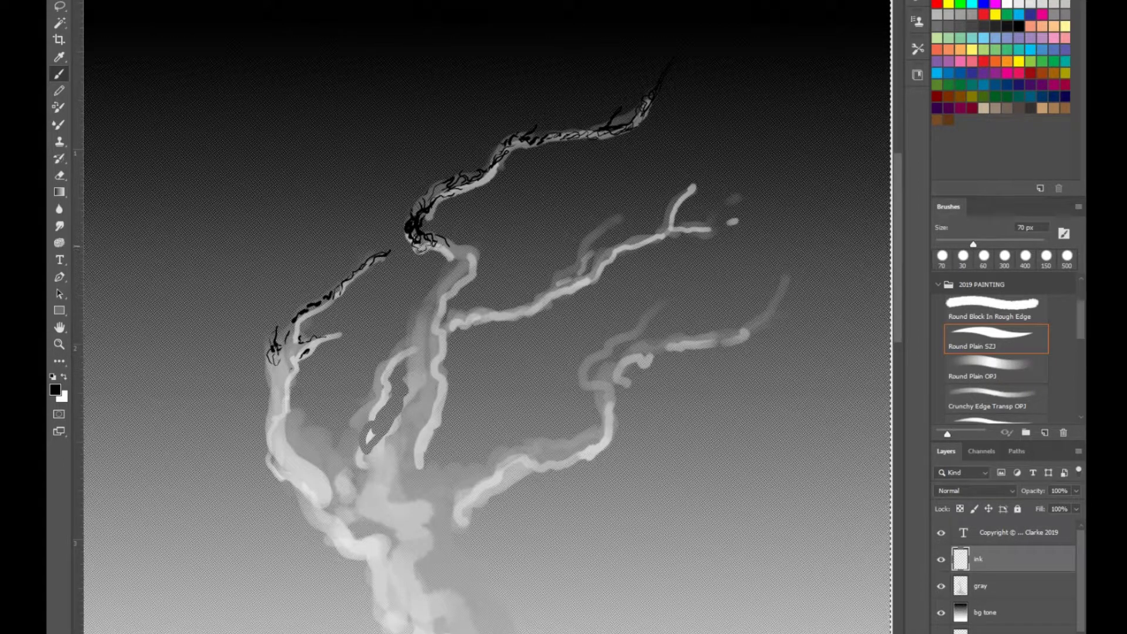
drag(445, 244, 429, 212)
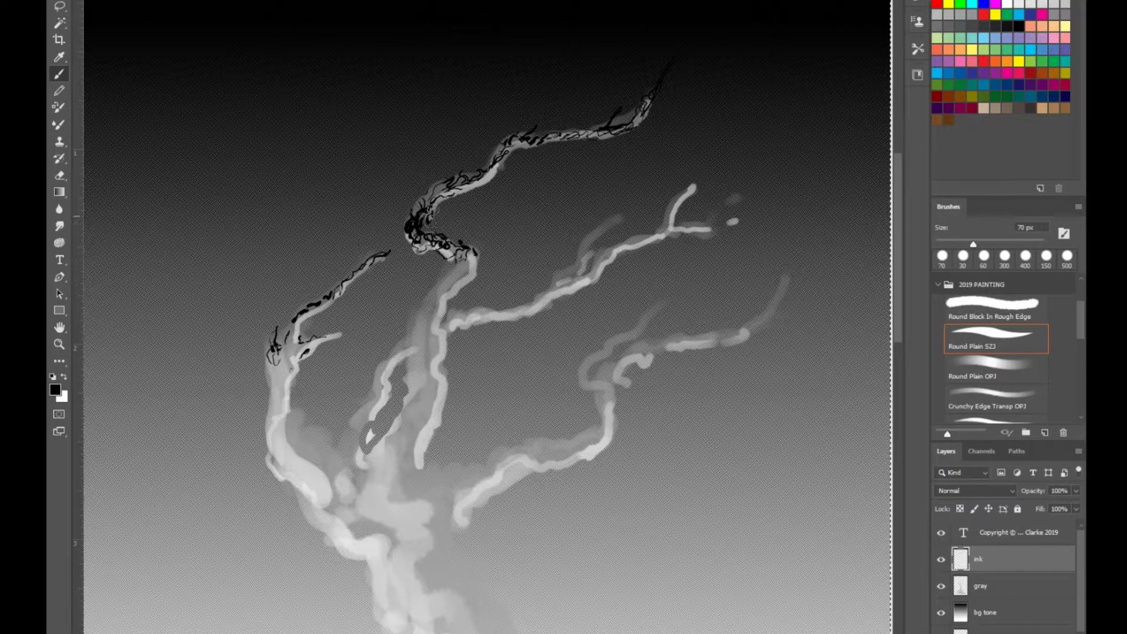
Step: Check the drawing with the bg tone layer hidden and shown, and lower that layer's opacity
click(941, 612)
click(940, 612)
click(1076, 490)
mouse_move(1079, 506)
mouse_down()
mouse_move(1029, 506)
mouse_move(1084, 506)
mouse_up()
click(998, 613)
click(1076, 490)
click(998, 559)
click(1076, 491)
Step: Erase the trial ink from the top and left branches and re-ink the top branch with a 35 px brush
key(e)
mouse_move(666, 76)
mouse_down()
mouse_move(479, 162)
mouse_move(300, 317)
mouse_up()
key(b)
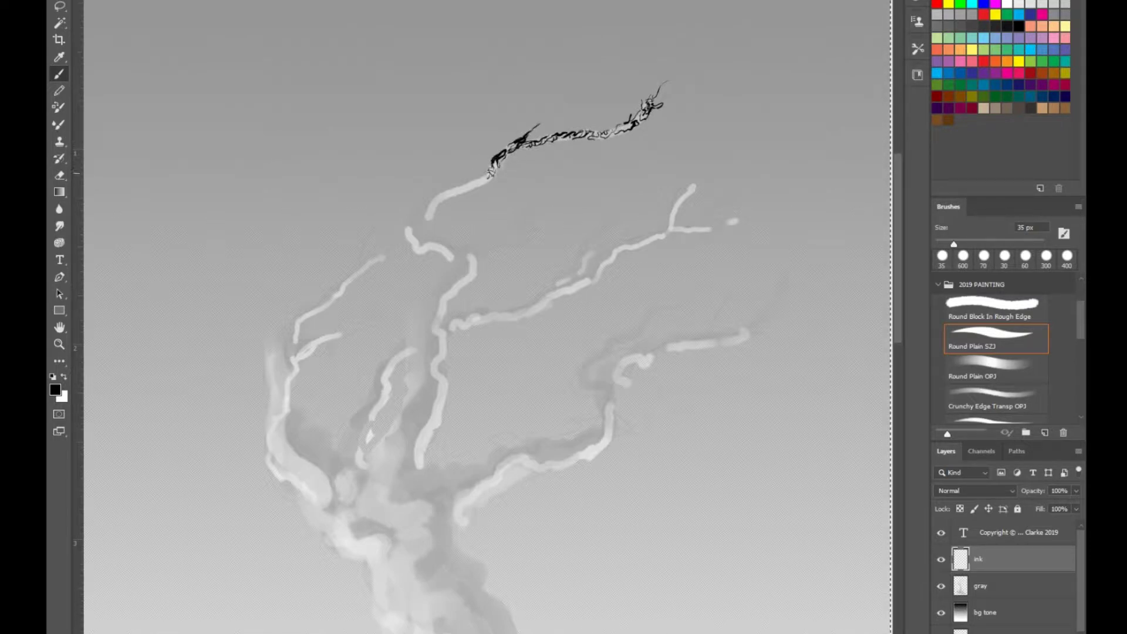
drag(440, 194, 428, 203)
Step: Raise the bg tone layer's opacity to darken the backdrop and make the ink layer active again
click(1022, 604)
drag(1076, 491, 1059, 510)
click(917, 2)
click(917, 2)
click(1045, 559)
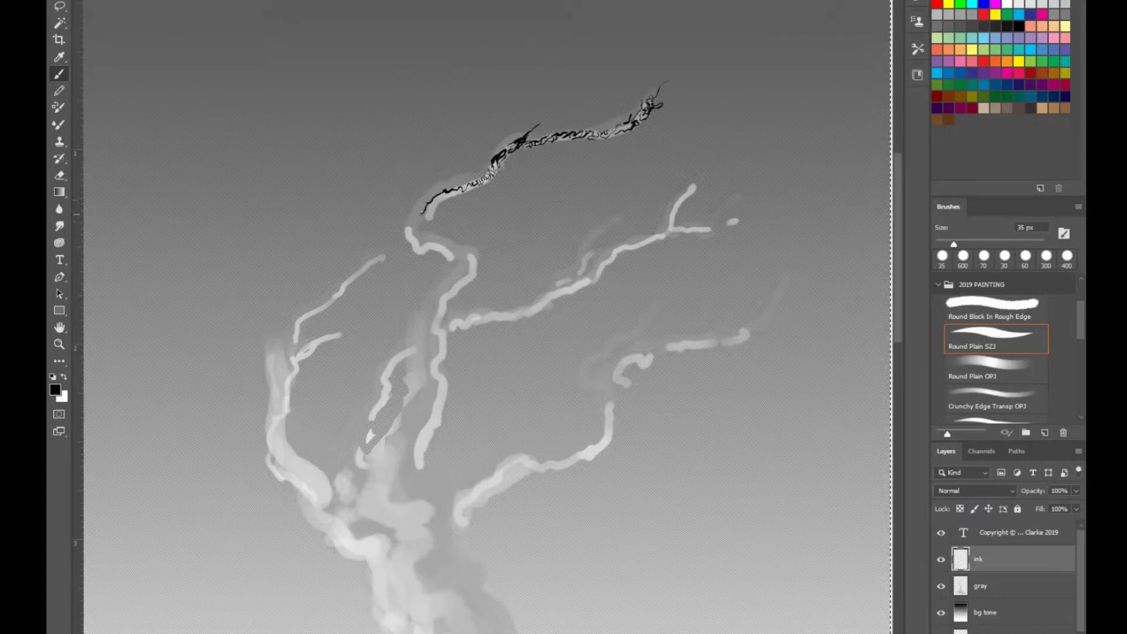
Step: Ink twisted black bark lines around the top branch's sharp bend and down the central limb with a 90 px brush
mouse_move(432, 207)
mouse_down()
mouse_move(416, 233)
mouse_move(441, 209)
mouse_move(427, 251)
mouse_move(473, 267)
mouse_move(448, 299)
mouse_up()
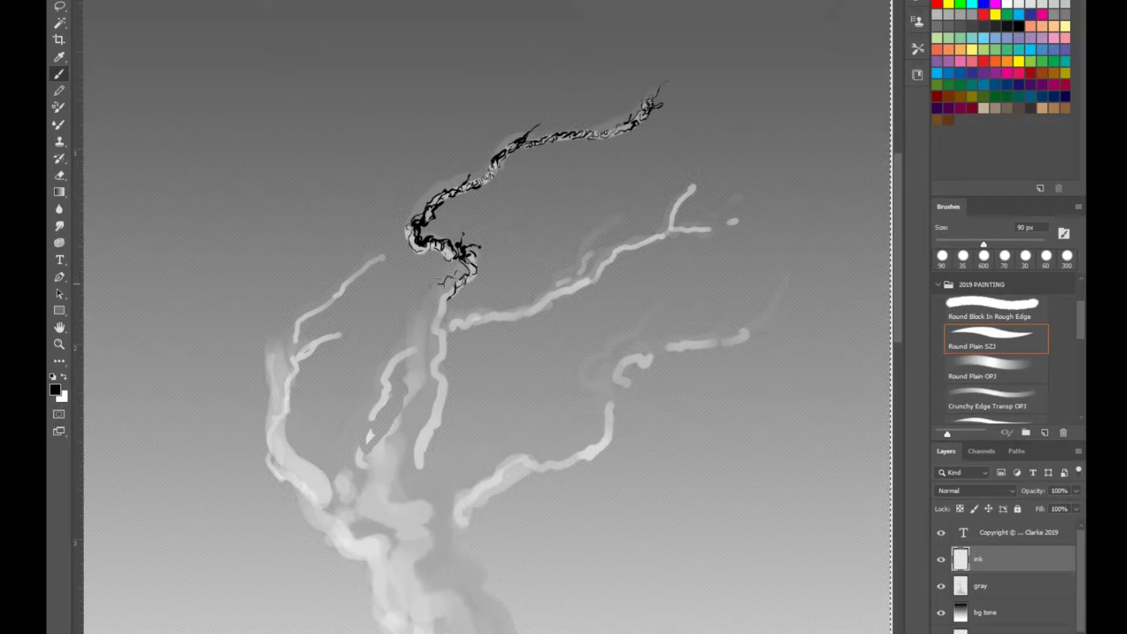
drag(411, 340, 461, 279)
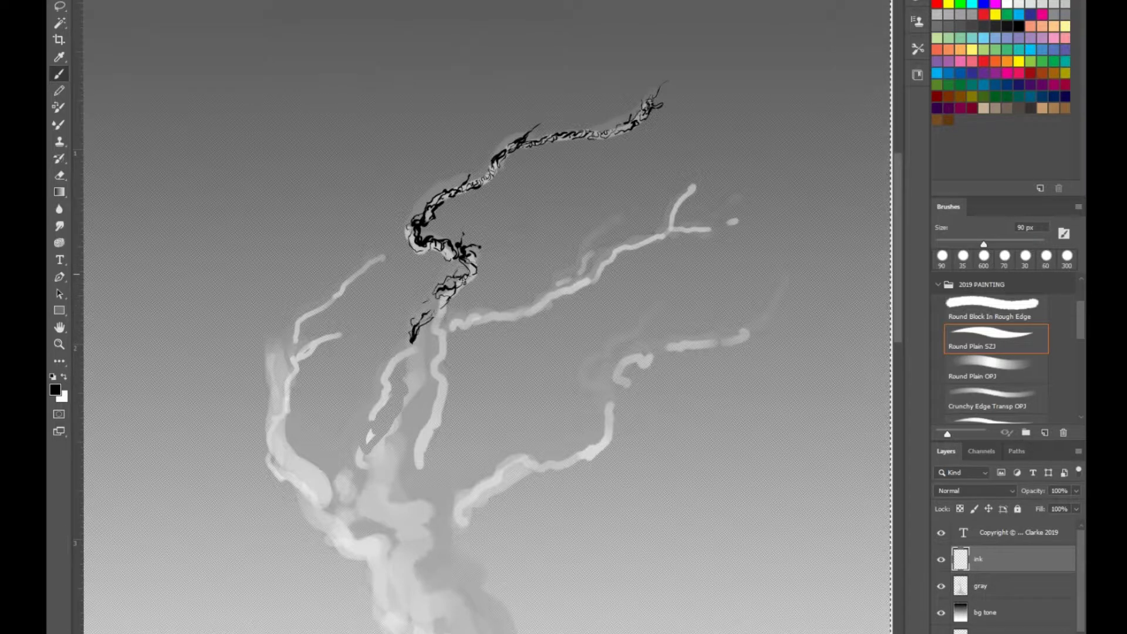
mouse_move(444, 328)
mouse_down()
mouse_move(433, 298)
mouse_move(450, 284)
mouse_up()
drag(431, 347, 417, 392)
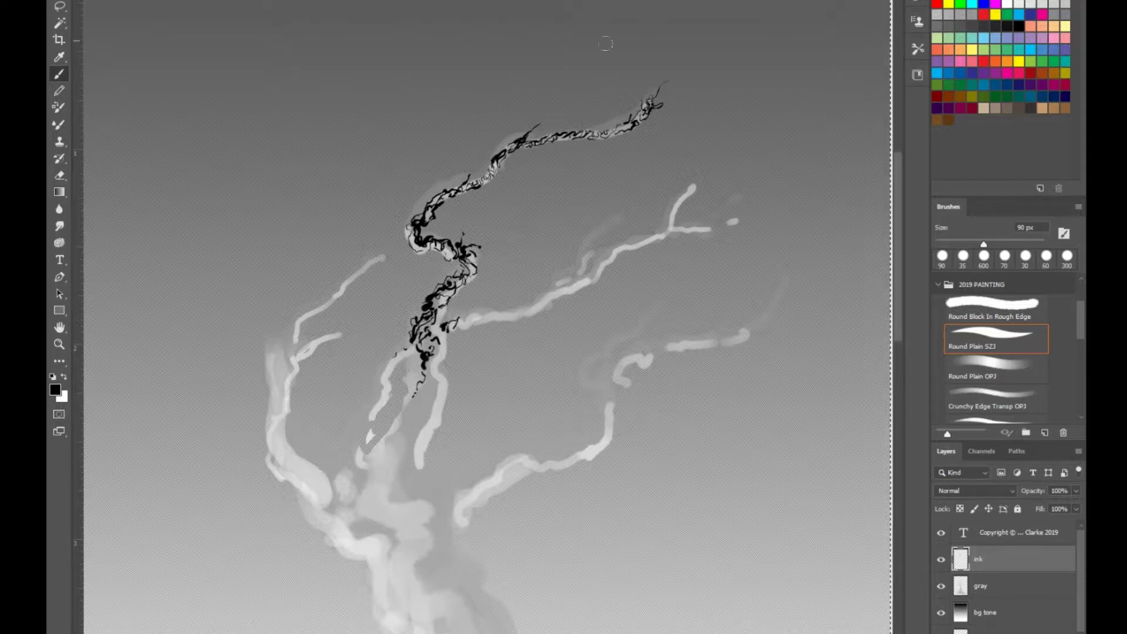
Step: Ink the left branch with its short twig, the inner limb, and the start of the middle right branch
drag(380, 259, 345, 287)
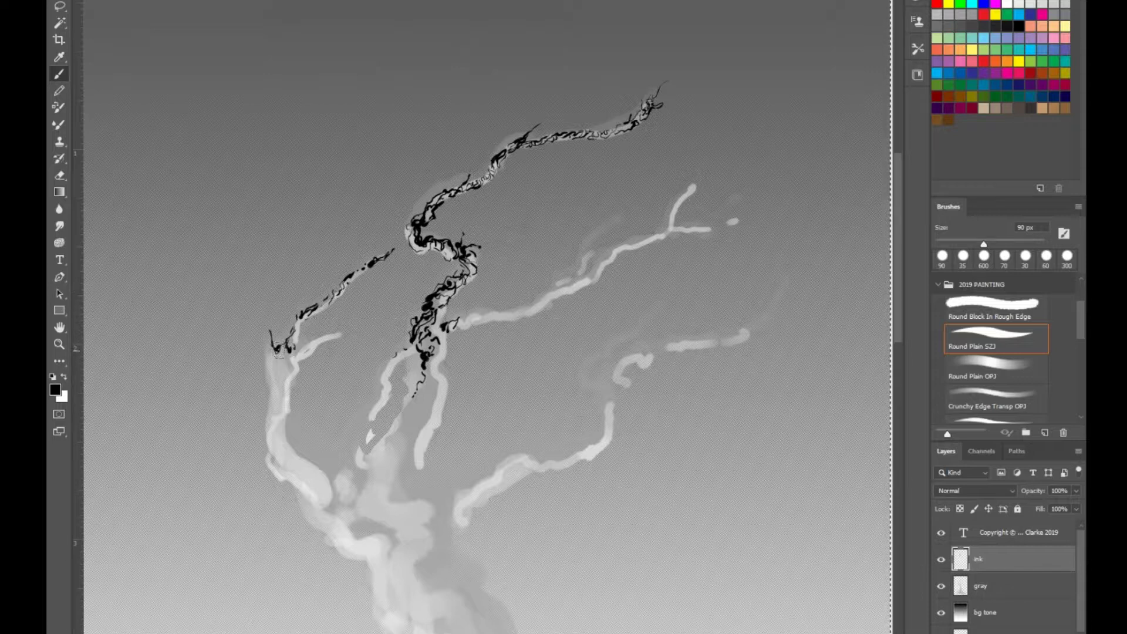
mouse_move(342, 332)
mouse_down()
mouse_move(305, 352)
mouse_move(277, 392)
mouse_move(272, 450)
mouse_move(277, 426)
mouse_move(291, 470)
mouse_move(307, 477)
mouse_up()
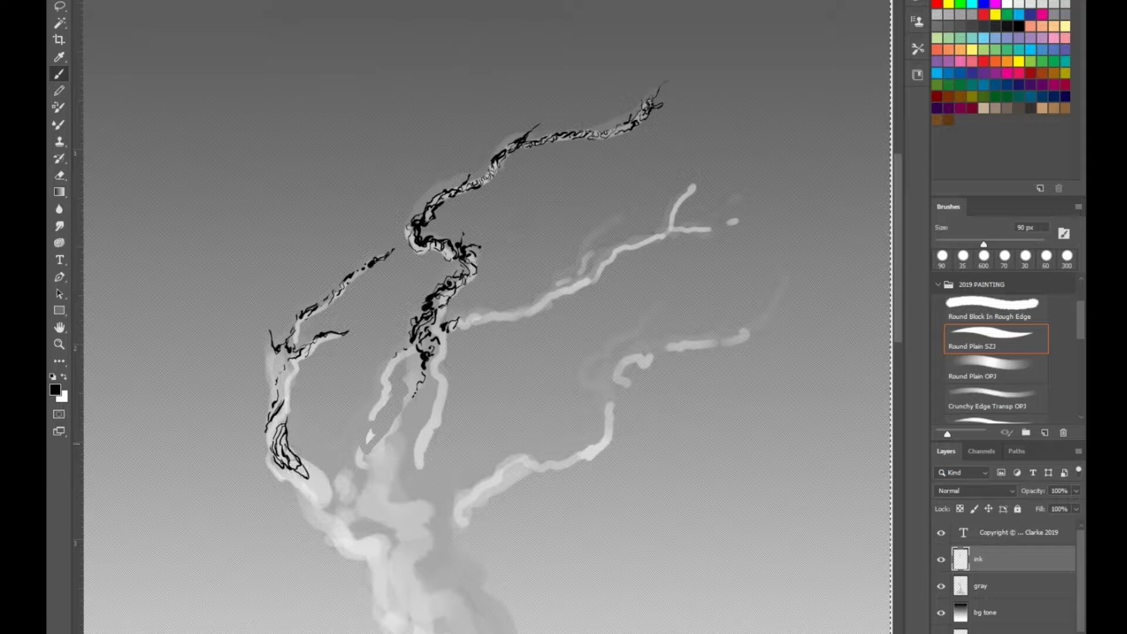
drag(405, 351, 383, 369)
drag(462, 321, 488, 315)
drag(383, 369, 359, 425)
drag(360, 435, 349, 455)
Step: Set the bg tone layer's opacity to 33%
click(1037, 610)
click(1076, 491)
drag(1080, 506, 1036, 506)
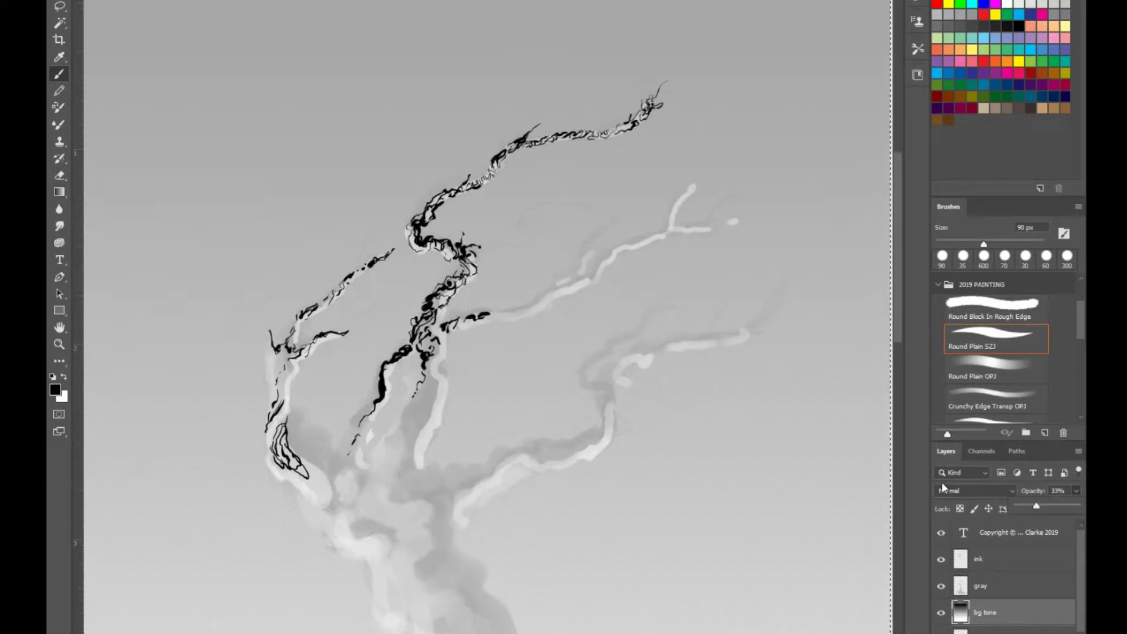
drag(293, 368, 284, 359)
drag(281, 359, 275, 370)
click(917, 1)
click(851, 33)
Step: Make the ink layer active and ink the left and inner limbs down to the crown's fork
click(1032, 563)
mouse_move(276, 370)
mouse_down()
mouse_move(293, 464)
mouse_move(320, 470)
mouse_move(342, 517)
mouse_up()
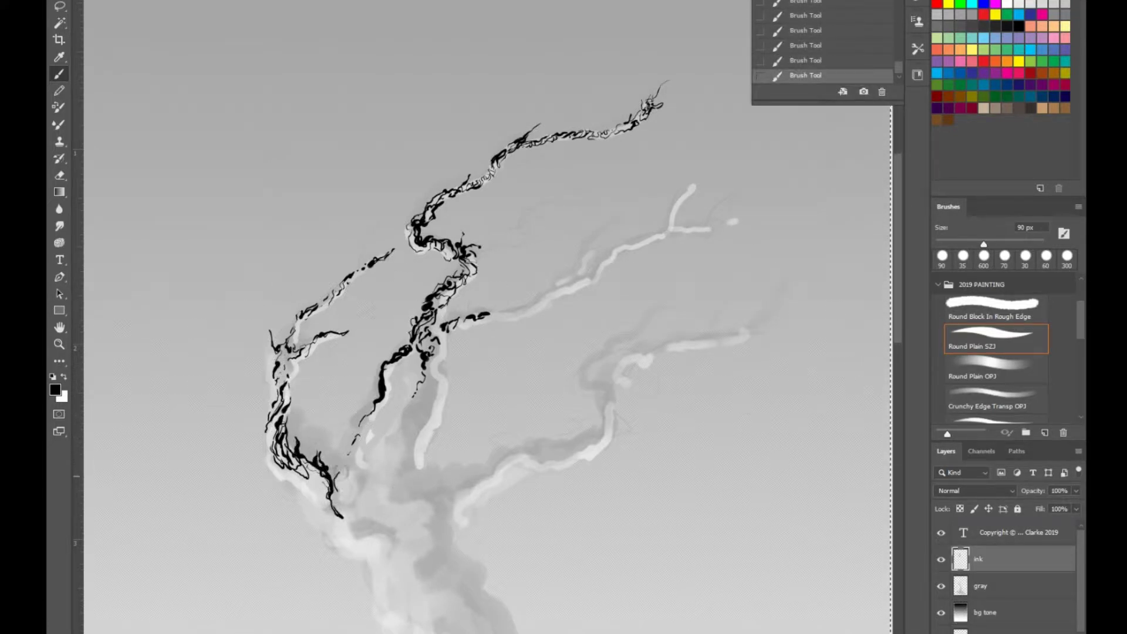
drag(377, 420, 335, 479)
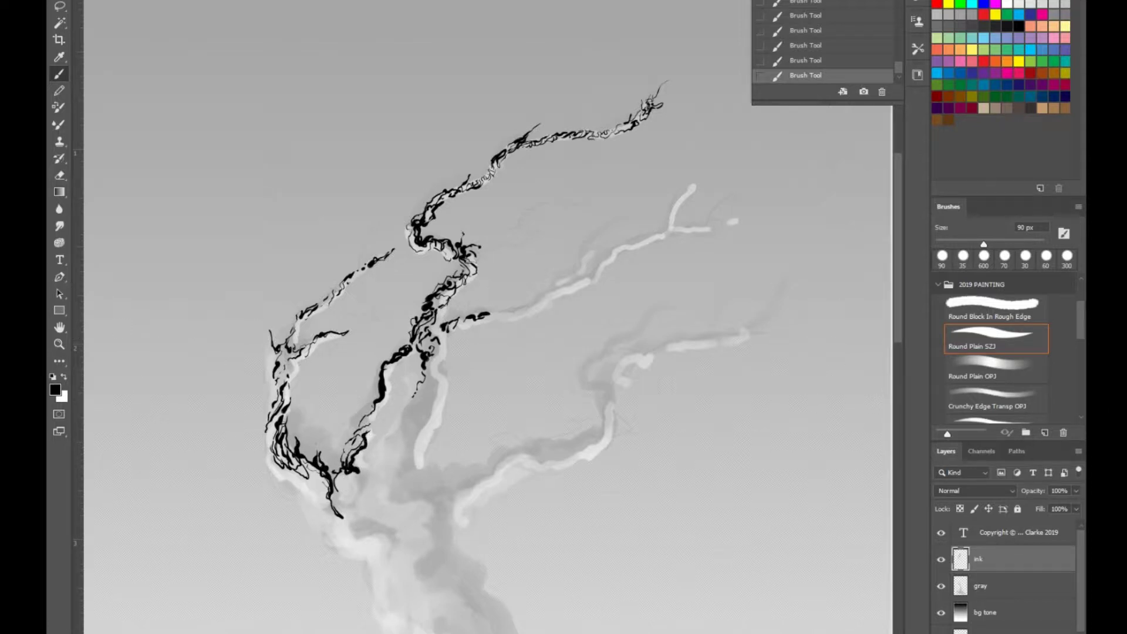
Step: Ink broken bark lines down the central limb and a small dark knot with creases at its base
key(ctrl+a)
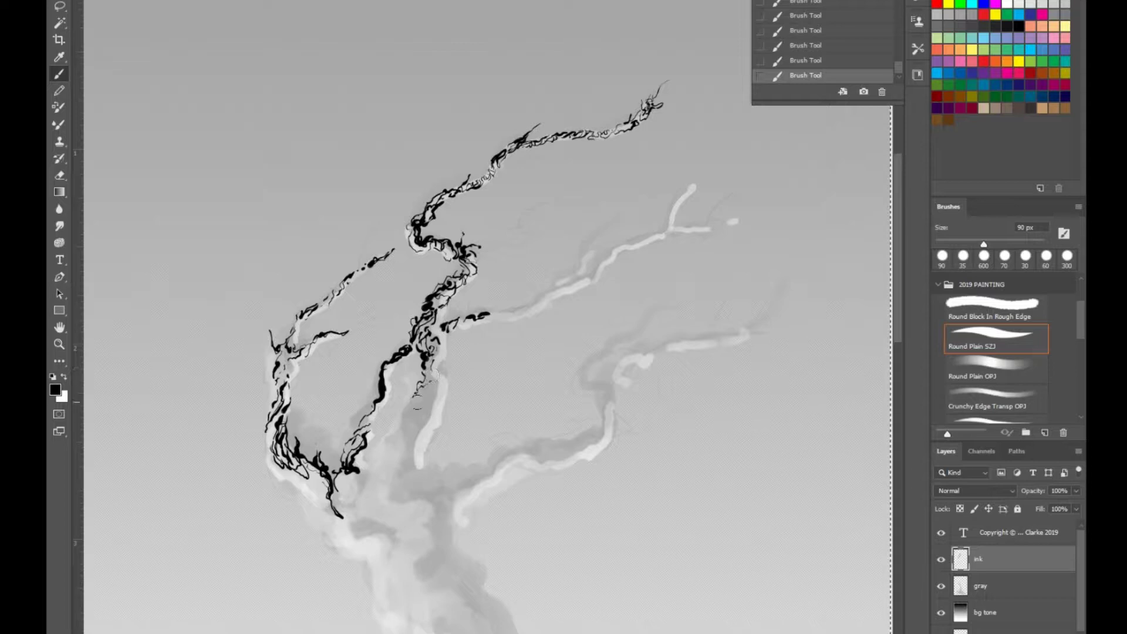
mouse_move(404, 401)
mouse_down()
mouse_move(424, 418)
mouse_move(418, 461)
mouse_move(367, 475)
mouse_move(392, 467)
mouse_move(419, 410)
mouse_up()
mouse_move(344, 488)
mouse_down()
mouse_move(311, 479)
mouse_move(378, 531)
mouse_up()
drag(398, 493, 434, 487)
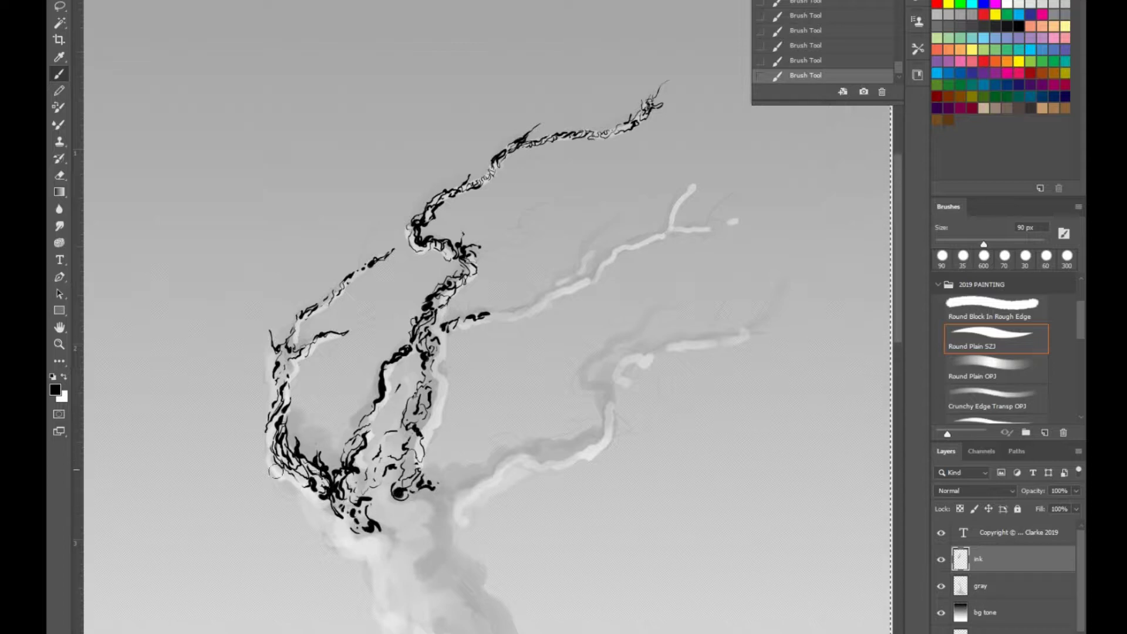
Step: Outline the underside of the crown's fork and fill its middle with dense wavy bark strokes
mouse_move(311, 490)
mouse_down()
mouse_move(337, 543)
mouse_move(390, 550)
mouse_move(386, 571)
mouse_up()
drag(410, 564, 430, 552)
mouse_move(415, 502)
mouse_down()
mouse_move(426, 532)
mouse_move(387, 524)
mouse_up()
mouse_move(384, 522)
mouse_down()
mouse_move(375, 513)
mouse_move(395, 418)
mouse_move(359, 499)
mouse_up()
drag(402, 438, 376, 482)
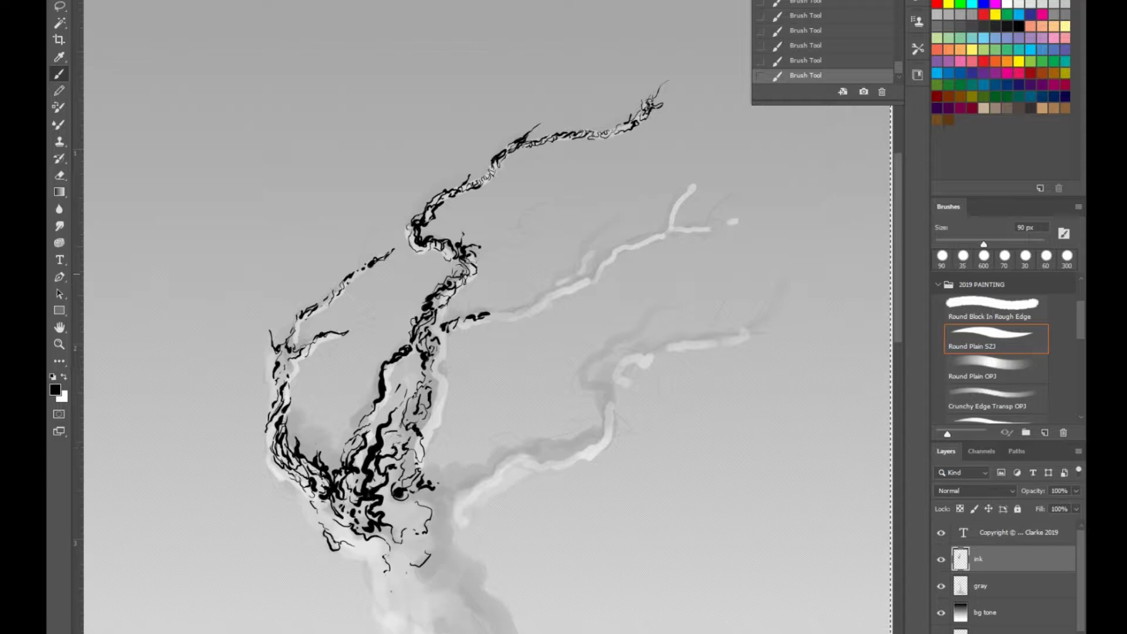
Step: Thicken the black shadows at the fork and ink the lower right branch out to its upward twig
mouse_move(379, 429)
mouse_down()
mouse_move(353, 501)
mouse_move(392, 470)
mouse_move(392, 442)
mouse_move(361, 455)
mouse_move(403, 514)
mouse_up()
mouse_move(421, 465)
mouse_down()
mouse_move(485, 405)
mouse_move(556, 399)
mouse_move(449, 472)
mouse_move(472, 467)
mouse_move(486, 481)
mouse_move(501, 452)
mouse_move(546, 449)
mouse_up()
drag(435, 351, 391, 524)
drag(379, 404, 365, 426)
mouse_move(545, 450)
mouse_down()
mouse_move(573, 453)
mouse_move(602, 432)
mouse_up()
mouse_move(679, 303)
mouse_down()
mouse_move(599, 348)
mouse_move(601, 430)
mouse_up()
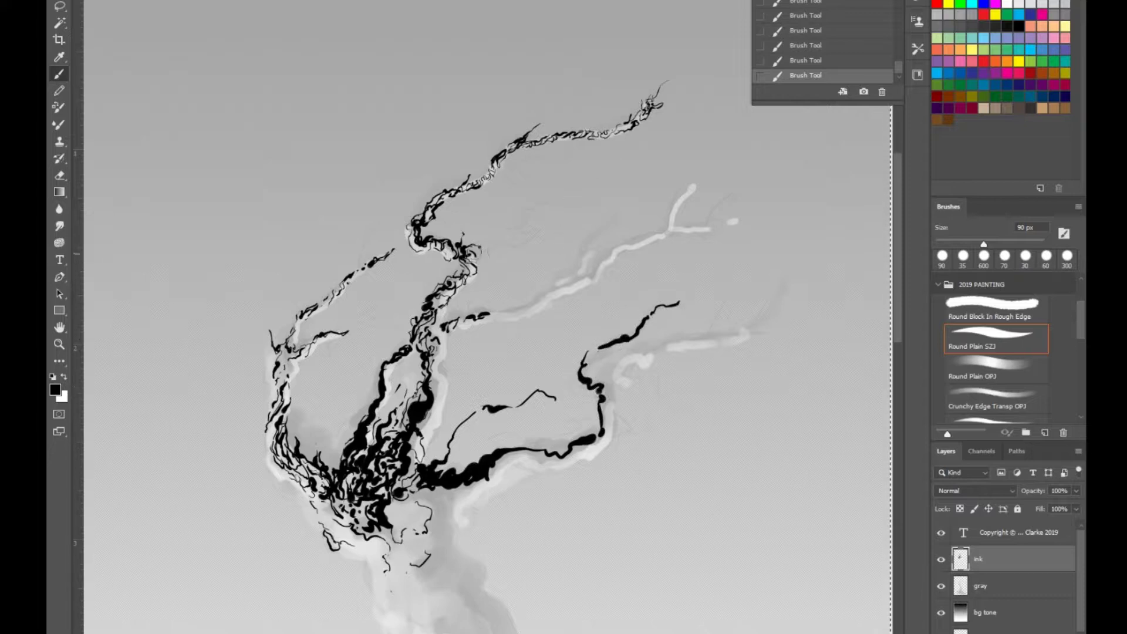
Step: Ink a thin curved twig off the upper bend and the full length of the middle right branch
mouse_move(474, 251)
mouse_down()
mouse_move(516, 213)
mouse_move(583, 201)
mouse_up()
drag(443, 323, 584, 280)
drag(625, 220, 593, 239)
mouse_move(699, 181)
mouse_down()
mouse_move(656, 234)
mouse_move(561, 283)
mouse_up()
Step: Ink the middle branch's forked tip, the lower right branch's outer length with twigs, and a curved twig below its bend
drag(673, 226, 742, 192)
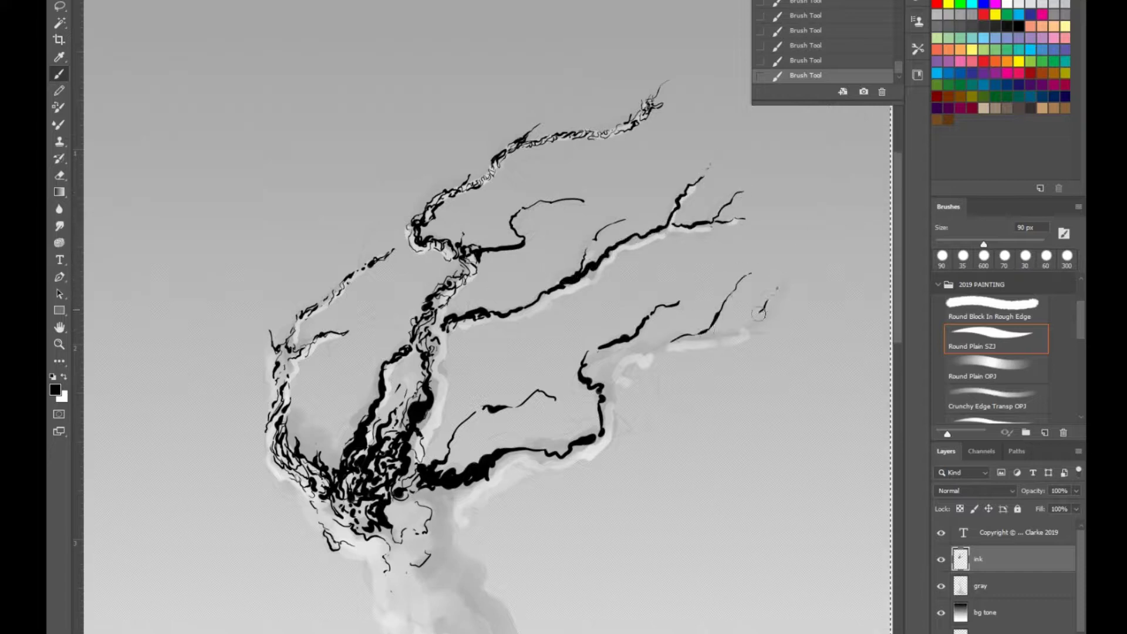
mouse_move(599, 389)
mouse_down()
mouse_move(612, 369)
mouse_move(653, 342)
mouse_move(793, 333)
mouse_up()
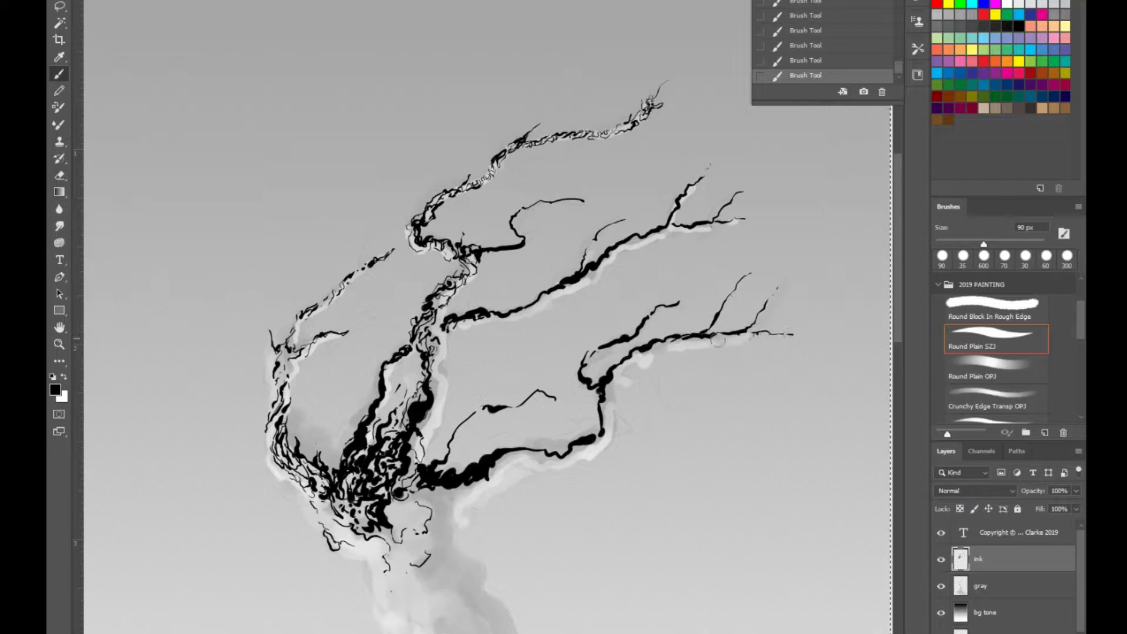
mouse_move(615, 431)
mouse_down()
mouse_move(693, 391)
mouse_move(562, 442)
mouse_up()
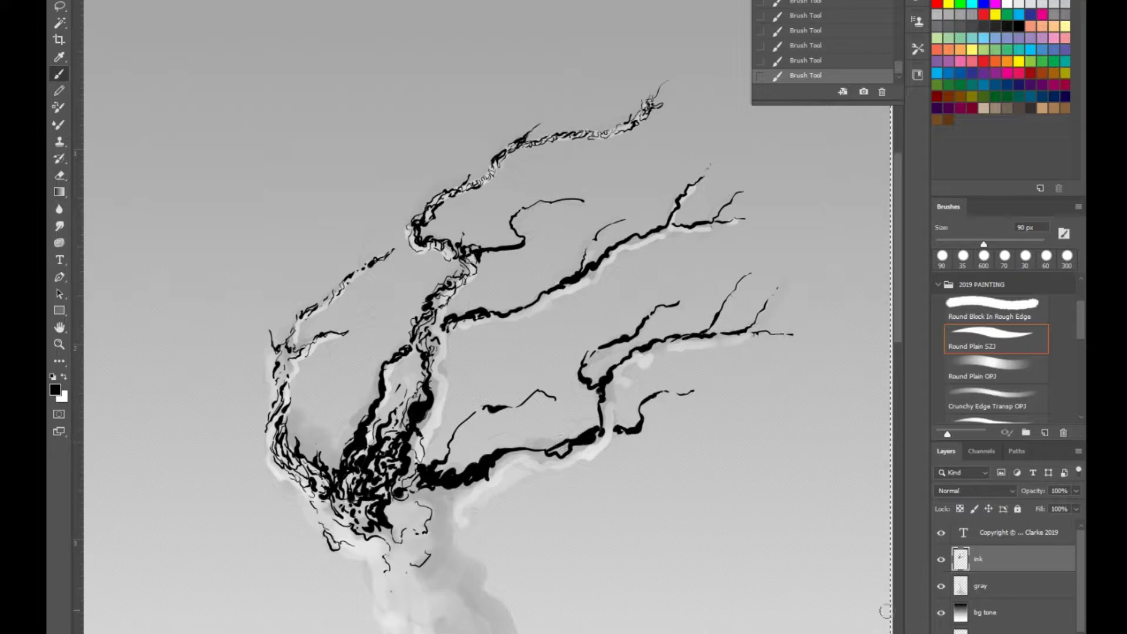
click(998, 612)
mouse_move(1076, 509)
mouse_down()
mouse_move(1024, 509)
mouse_move(1045, 508)
mouse_up()
key(bracketright)
click(889, 387)
click(889, 387)
key(ctrl+z)
key(ctrl+z)
click(998, 558)
Step: Thicken the black bark along the left limb on the ink layer and darken the underside of the fork
drag(271, 421, 276, 446)
drag(274, 437, 311, 483)
drag(314, 478, 345, 531)
drag(346, 484, 345, 507)
drag(277, 404, 279, 379)
drag(278, 389, 297, 325)
drag(314, 309, 343, 286)
drag(354, 504, 362, 527)
drag(385, 508, 394, 526)
drag(362, 528, 369, 535)
Step: Ink winding bark lines through the fork and down the upper trunk's right edge with a smaller brush
drag(442, 571, 423, 328)
key(bracketleft)
key(bracketleft)
key(bracketleft)
key(bracketleft)
key(bracketleft)
key(bracketleft)
mouse_move(422, 135)
mouse_down()
mouse_move(403, 171)
mouse_move(416, 178)
mouse_move(395, 209)
mouse_up()
drag(404, 202, 374, 279)
mouse_move(376, 268)
mouse_down()
mouse_move(396, 340)
mouse_move(440, 347)
mouse_move(443, 417)
mouse_move(452, 344)
mouse_move(492, 439)
mouse_up()
Step: Deepen the black shadows beneath the fork with a 125 px brush and add loose bark strokes down the trunk
key(bracketright)
key(bracketright)
key(bracketright)
key(bracketright)
key(bracketright)
key(bracketright)
key(bracketright)
key(bracketright)
key(bracketright)
key(bracketleft)
key(bracketleft)
drag(413, 264, 431, 335)
mouse_move(431, 314)
mouse_down()
mouse_move(452, 339)
mouse_move(401, 252)
mouse_up()
mouse_move(386, 262)
mouse_down()
mouse_move(402, 315)
mouse_move(389, 309)
mouse_move(375, 364)
mouse_move(410, 374)
mouse_move(419, 450)
mouse_move(400, 493)
mouse_move(420, 528)
mouse_up()
drag(415, 537, 394, 567)
mouse_move(404, 271)
mouse_down()
mouse_move(538, 208)
mouse_move(585, 166)
mouse_up()
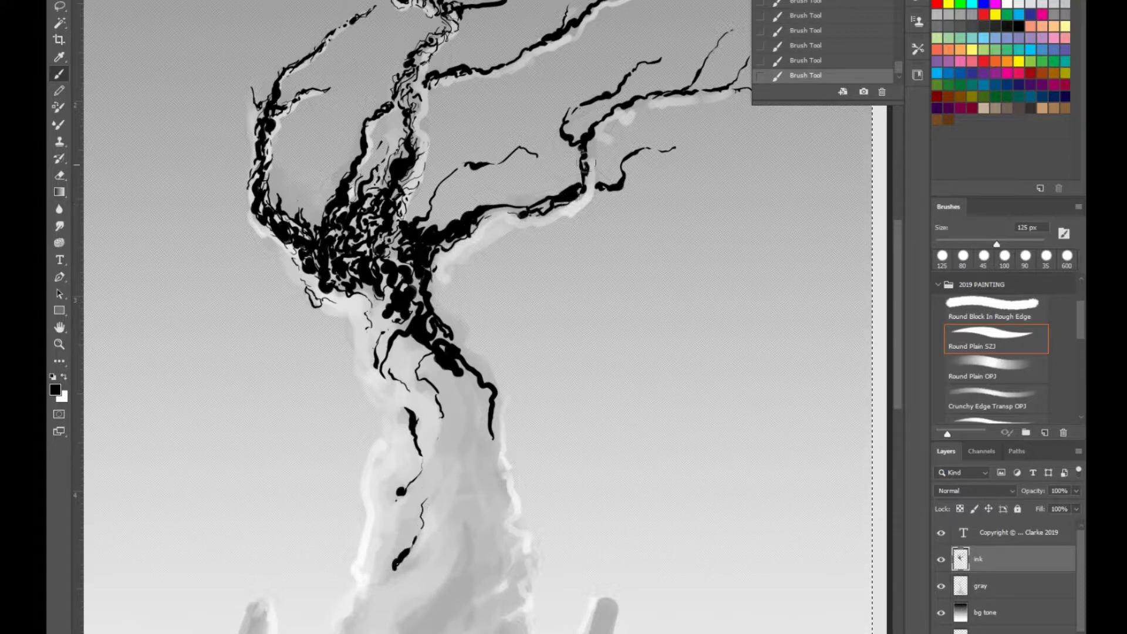
Step: Thicken the black shadows along the central limb from its upper bend down into the fork
drag(414, 58, 411, 118)
mouse_move(399, 168)
mouse_down()
mouse_move(364, 249)
mouse_move(385, 272)
mouse_up()
drag(413, 95, 412, 75)
drag(446, 8, 451, 23)
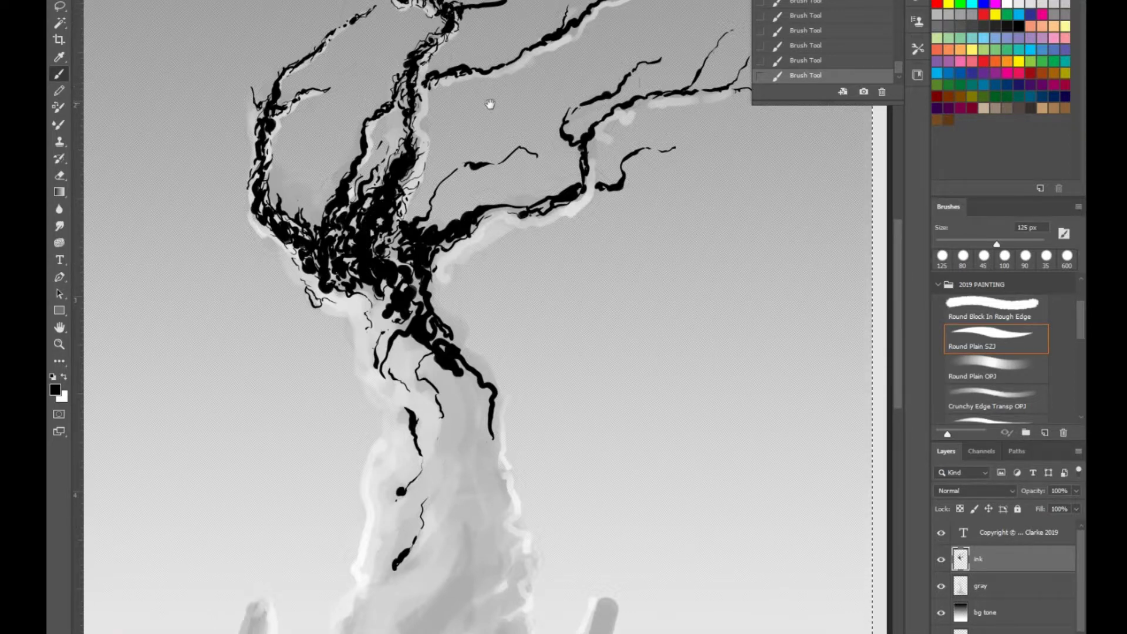
Step: Ink fine bark lines with a 70 px brush along the undersides of the middle and lower right branches
drag(490, 104, 482, 156)
key(bracketleft)
key(bracketleft)
key(bracketleft)
key(bracketleft)
drag(387, 160, 357, 199)
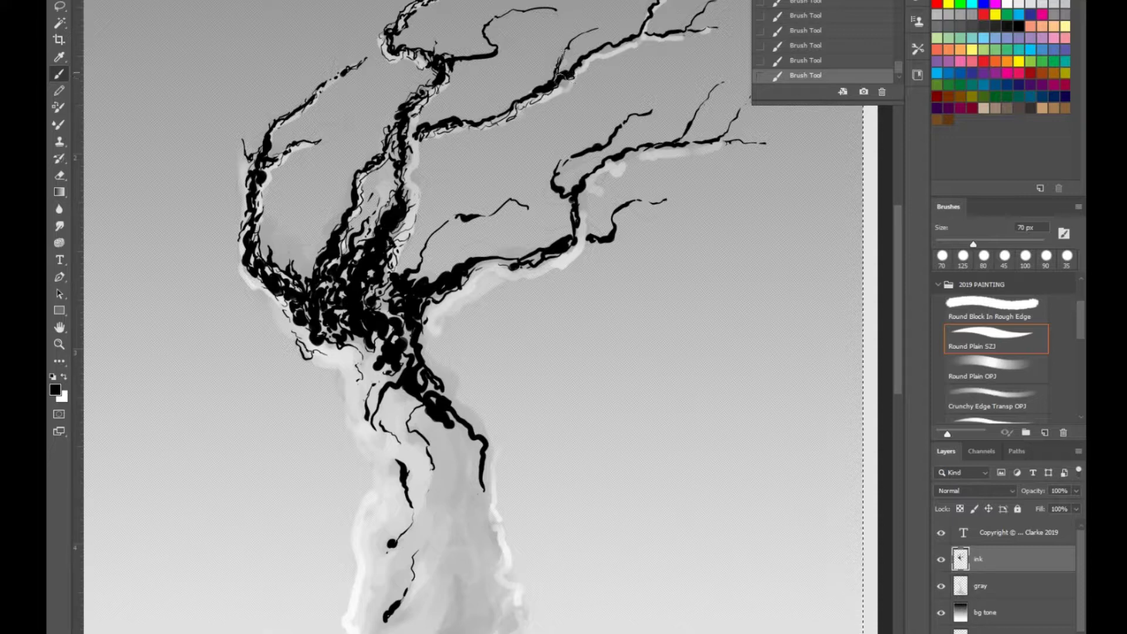
mouse_move(619, 50)
mouse_down()
mouse_move(655, 10)
mouse_move(733, 26)
mouse_up()
mouse_move(590, 151)
mouse_down()
mouse_move(554, 176)
mouse_move(574, 247)
mouse_move(476, 270)
mouse_move(429, 320)
mouse_move(382, 311)
mouse_up()
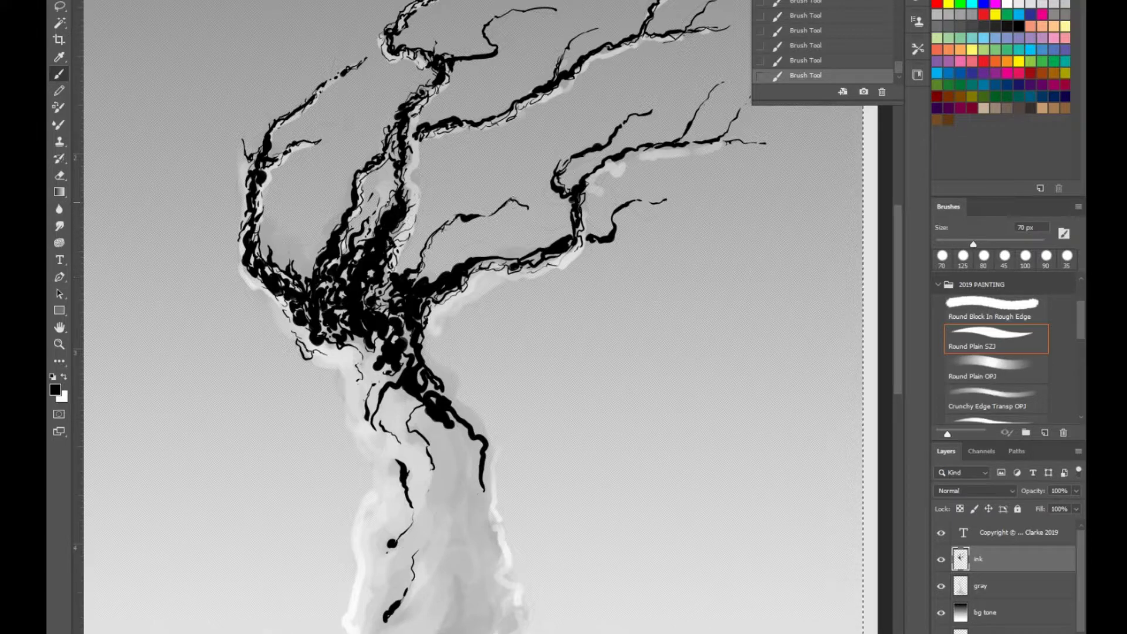
Step: Clean up and detail the lower right branches with the eraser and brush, adding bark to their small twigs
key(e)
drag(574, 149, 565, 162)
key(b)
drag(605, 52, 564, 82)
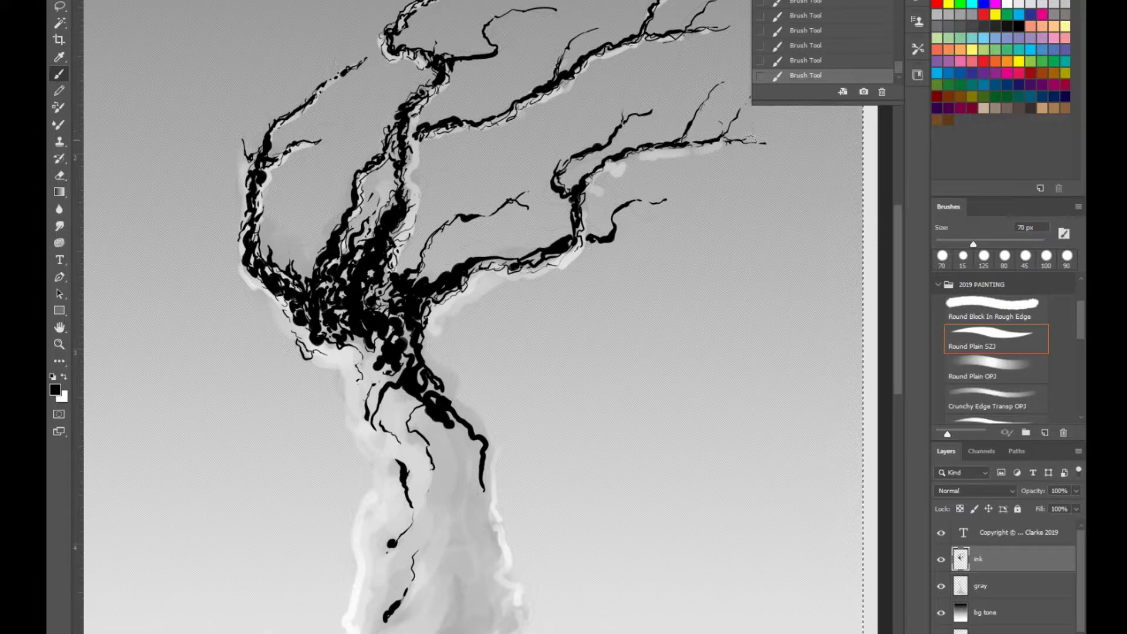
drag(638, 203, 588, 244)
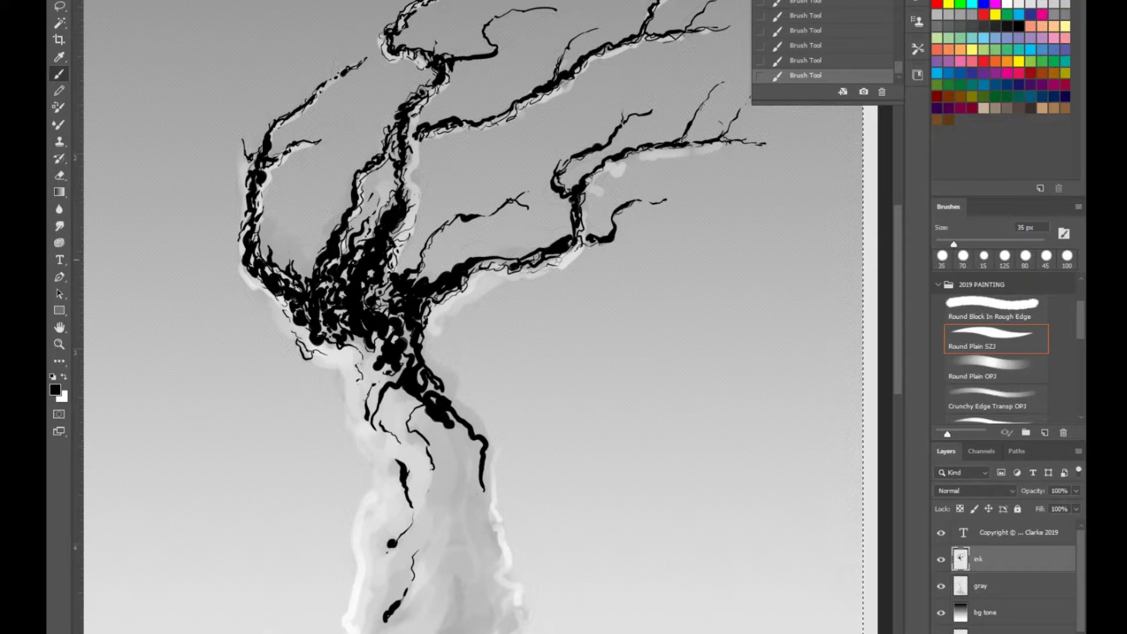
Step: Add bark strokes to the central limb and build up the top branch out to a forked tip
mouse_move(410, 232)
mouse_down()
mouse_move(416, 169)
mouse_move(397, 151)
mouse_up()
key(bracketright)
key(bracketright)
drag(399, 159, 401, 172)
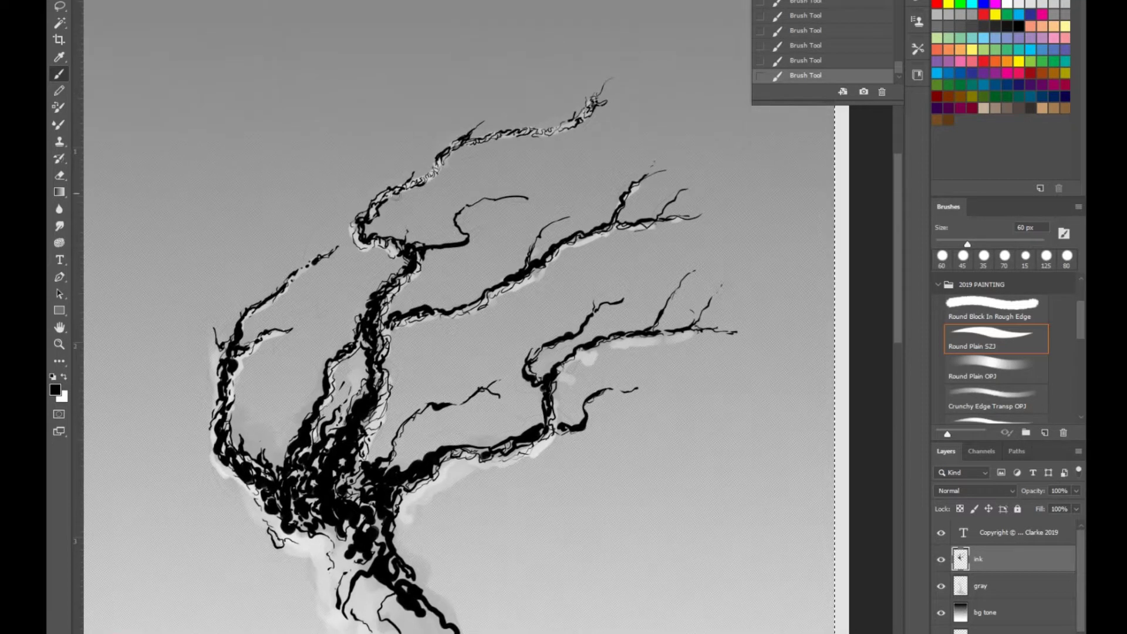
mouse_move(356, 226)
mouse_down()
mouse_move(460, 142)
mouse_move(555, 129)
mouse_move(607, 81)
mouse_up()
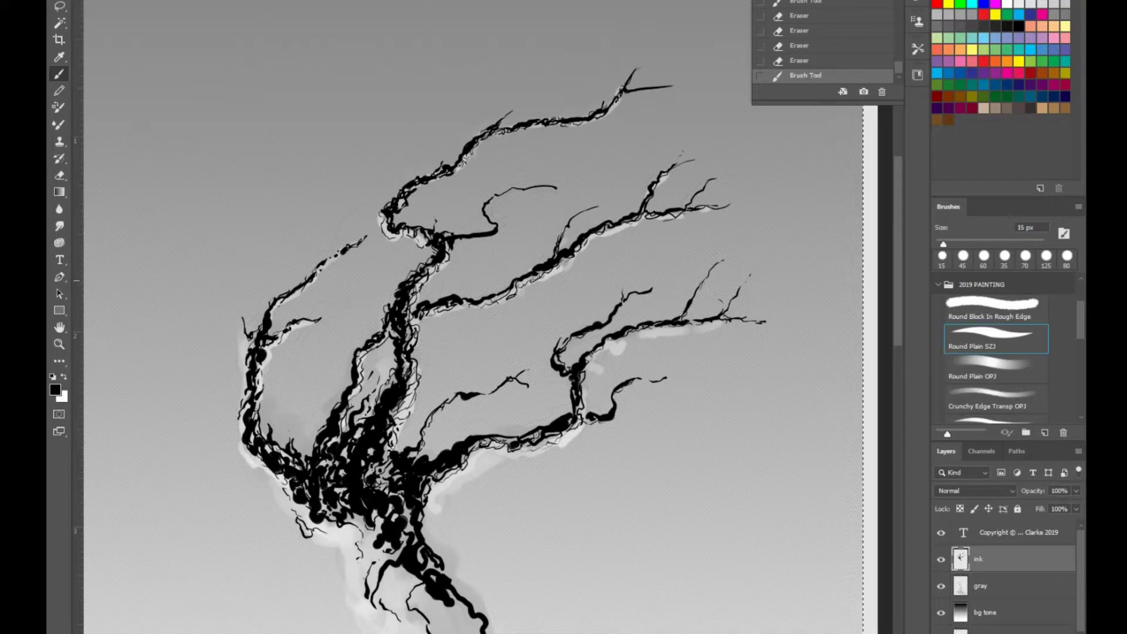
drag(432, 246, 439, 258)
drag(450, 246, 460, 240)
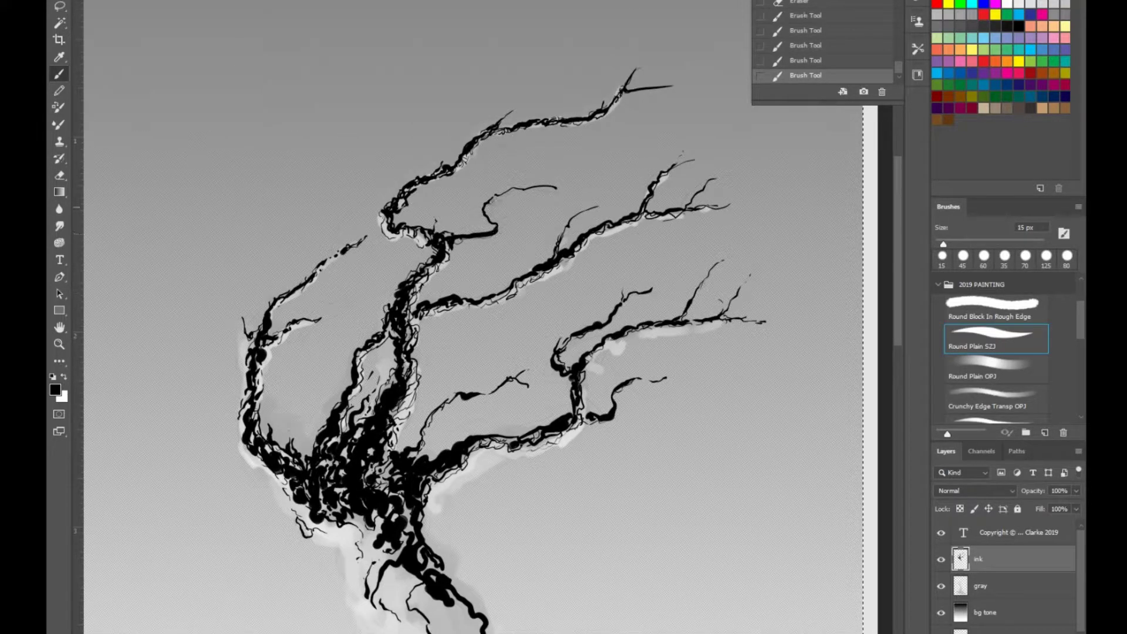
Step: Cover the upper trunk below the fork with dense wavy bark strokes, working from its left edge inward
drag(549, 569, 559, 261)
key(bracketright)
key(bracketright)
key(bracketright)
key(bracketright)
drag(317, 225, 356, 236)
mouse_move(356, 221)
mouse_down()
mouse_move(364, 237)
mouse_move(370, 223)
mouse_up()
mouse_move(377, 210)
mouse_down()
mouse_move(374, 297)
mouse_move(411, 352)
mouse_move(395, 392)
mouse_up()
mouse_move(401, 311)
mouse_down()
mouse_move(404, 258)
mouse_move(423, 335)
mouse_move(406, 324)
mouse_up()
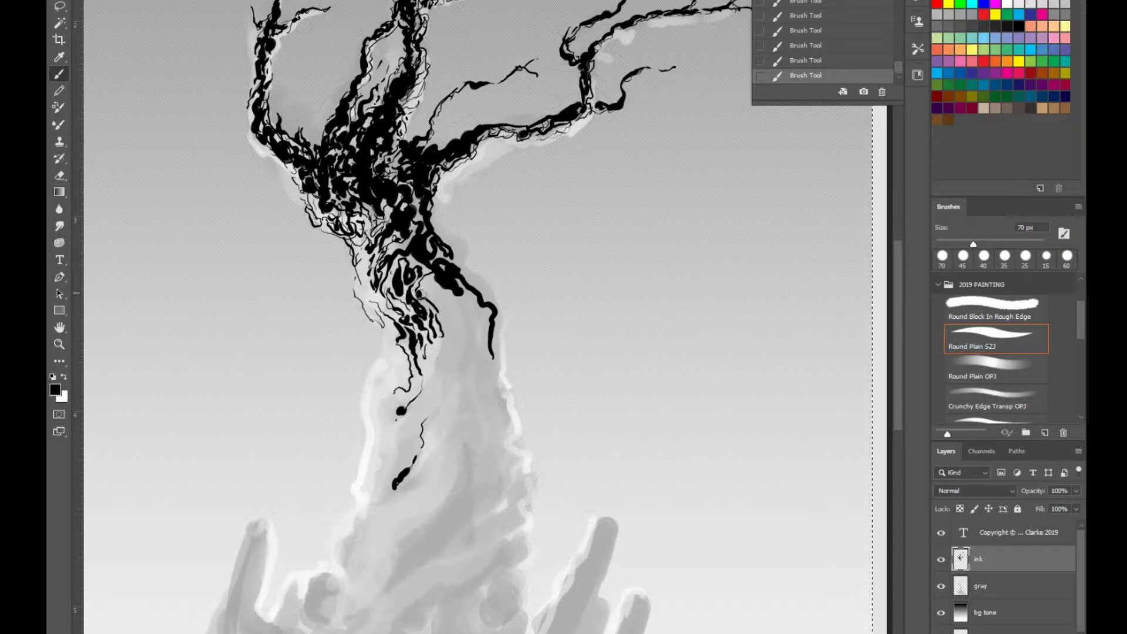
drag(388, 257, 418, 224)
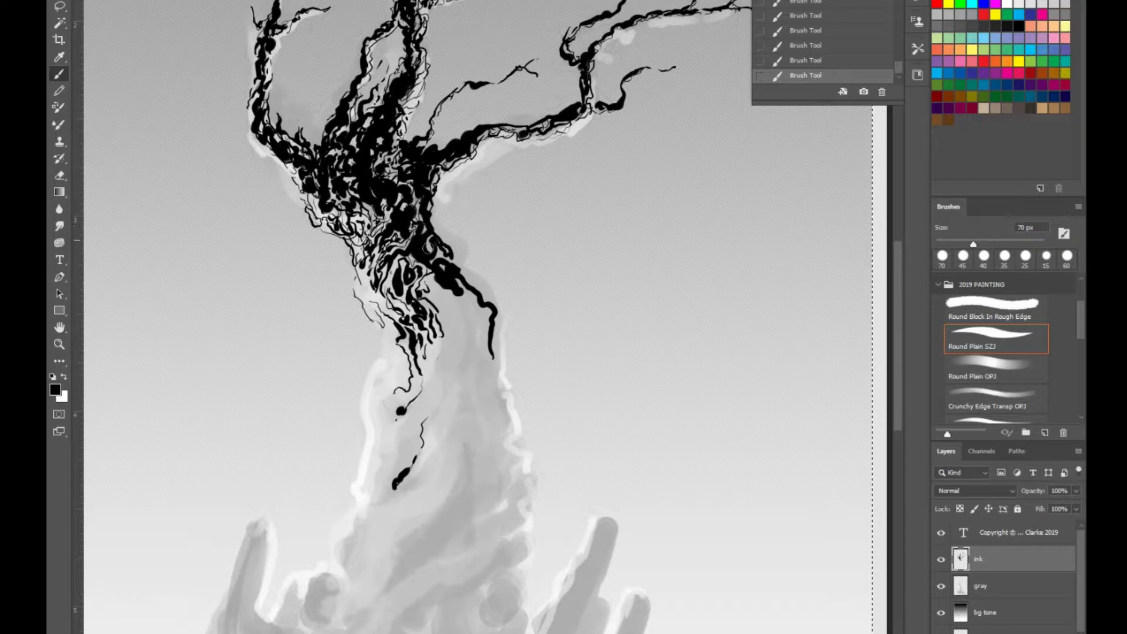
mouse_move(401, 270)
mouse_down()
mouse_move(387, 293)
mouse_move(360, 254)
mouse_move(411, 252)
mouse_move(435, 273)
mouse_up()
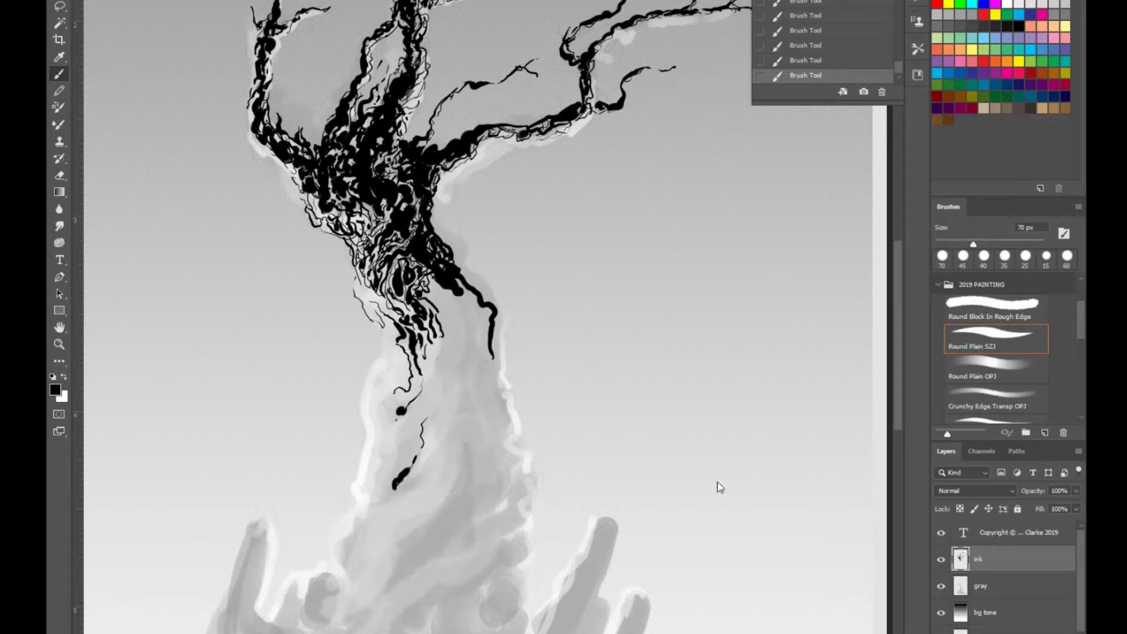
Step: Block in bold black strokes down the middle of the trunk and along its lower left edge with a larger brush
mouse_move(435, 288)
mouse_down()
mouse_move(384, 324)
mouse_move(394, 305)
mouse_move(448, 313)
mouse_move(444, 359)
mouse_up()
drag(455, 296, 466, 409)
key(bracketright)
key(bracketright)
key(bracketright)
key(bracketright)
key(bracketright)
key(bracketright)
key(bracketright)
key(bracketleft)
drag(460, 415, 455, 433)
mouse_move(461, 440)
mouse_down()
mouse_move(408, 575)
mouse_move(377, 601)
mouse_move(398, 564)
mouse_up()
drag(443, 478, 389, 502)
drag(354, 544, 335, 625)
Step: Ink sweeping diagonal folds across the trunk's lower right and accent strokes up its right side
mouse_move(423, 605)
mouse_down()
mouse_move(467, 581)
mouse_move(505, 499)
mouse_up()
drag(499, 516, 490, 405)
drag(496, 382, 478, 370)
drag(493, 475, 499, 423)
mouse_move(493, 320)
mouse_down()
mouse_move(500, 307)
mouse_move(493, 359)
mouse_up()
drag(469, 376, 449, 411)
mouse_move(504, 511)
mouse_down()
mouse_move(498, 537)
mouse_move(414, 593)
mouse_up()
Step: Dab black knots and short shadow marks across the ground at the trunk's base
mouse_move(388, 587)
mouse_down()
mouse_move(383, 628)
mouse_move(404, 397)
mouse_move(444, 423)
mouse_up()
drag(424, 412, 431, 434)
mouse_move(382, 426)
mouse_down()
mouse_move(388, 438)
mouse_move(402, 429)
mouse_up()
drag(390, 460, 391, 472)
drag(370, 438, 361, 449)
Step: Fill the shadow sides of the pointed stumps on both sides of the trunk with solid black
drag(281, 322, 286, 442)
drag(320, 389, 306, 435)
drag(631, 320, 566, 461)
drag(651, 400, 622, 505)
Step: Ink the ground shadow under the right stumps and the thick roots spreading out to the far left
drag(526, 505, 634, 502)
mouse_move(364, 490)
mouse_down()
mouse_move(440, 522)
mouse_move(340, 546)
mouse_up()
mouse_move(364, 487)
mouse_down()
mouse_move(215, 455)
mouse_move(158, 509)
mouse_up()
key(bracketleft)
key(bracketleft)
key(bracketleft)
key(bracketleft)
key(bracketleft)
drag(197, 462, 230, 444)
Step: Ink the outer right root's dark end and the contour beneath it with a larger brush
key(bracketright)
key(bracketright)
key(bracketright)
key(bracketright)
drag(748, 502, 703, 521)
drag(749, 516, 758, 553)
drag(655, 549, 703, 554)
Step: Darken the hollow at the trunk's lower right and ink the root shadows directly below it
drag(524, 378, 518, 424)
mouse_move(525, 351)
mouse_down()
mouse_move(508, 399)
mouse_move(533, 420)
mouse_up()
drag(526, 331, 502, 393)
mouse_move(486, 436)
mouse_down()
mouse_move(453, 486)
mouse_move(404, 488)
mouse_up()
drag(532, 437, 487, 454)
Step: Add wavy bark strokes to the left and middle of the trunk with a 90 px brush
drag(535, 166, 560, 272)
key(bracketleft)
key(bracketleft)
key(bracketleft)
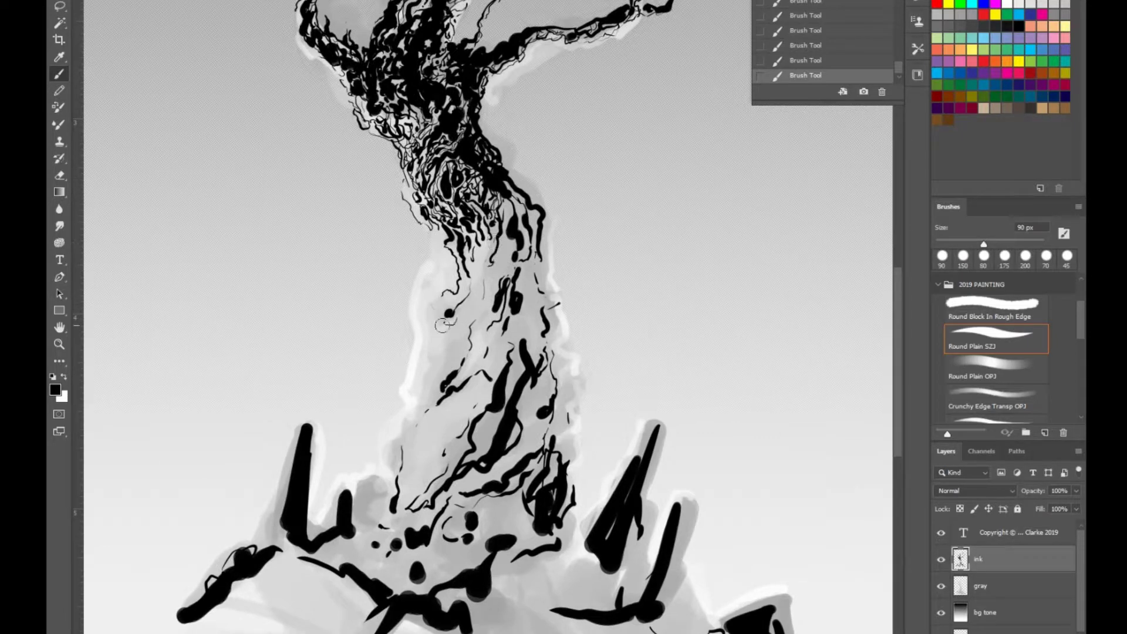
drag(442, 325, 430, 337)
drag(454, 354, 456, 367)
drag(483, 328, 469, 377)
drag(502, 326, 472, 415)
drag(468, 419, 443, 455)
drag(496, 393, 459, 430)
Step: Pack dense diagonal bark strokes into the dark folds of the lower trunk
drag(517, 329, 478, 384)
drag(508, 367, 479, 401)
drag(523, 350, 496, 383)
drag(527, 354, 487, 425)
drag(497, 424, 458, 471)
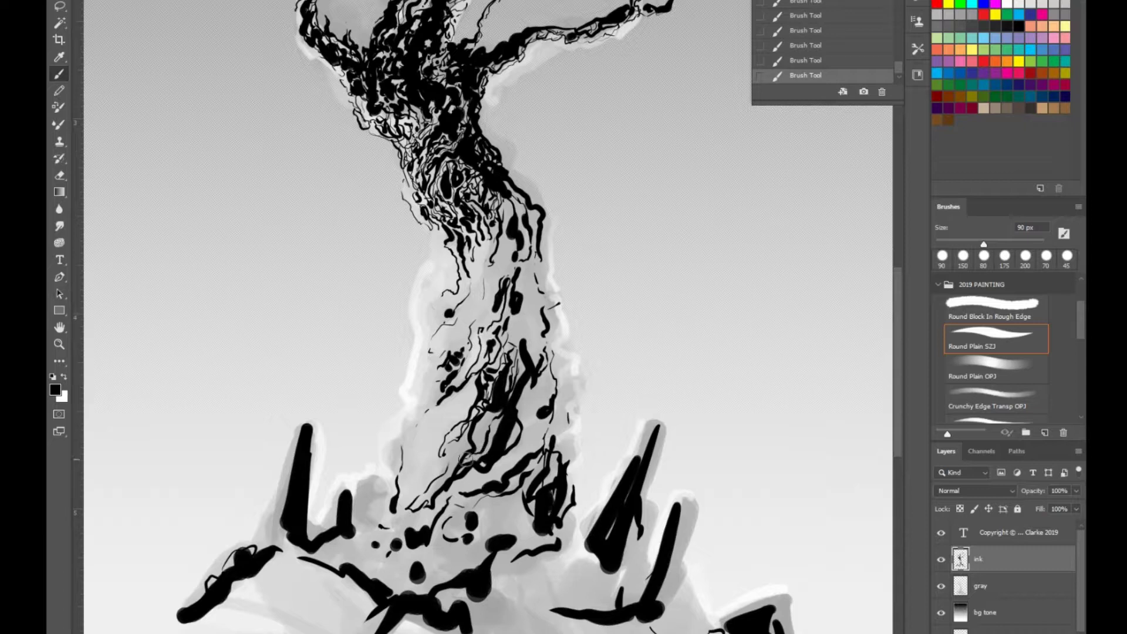
mouse_move(490, 412)
mouse_down()
mouse_move(487, 456)
mouse_move(408, 512)
mouse_up()
drag(525, 405, 502, 452)
drag(531, 377, 526, 434)
mouse_move(534, 426)
mouse_down()
mouse_move(488, 482)
mouse_move(444, 505)
mouse_up()
Step: Ink a jagged bark contour down the trunk's right edge to its base
drag(555, 353, 537, 414)
mouse_move(565, 353)
mouse_down()
mouse_move(555, 387)
mouse_move(564, 380)
mouse_up()
drag(555, 312, 554, 353)
drag(545, 245, 541, 307)
mouse_move(544, 242)
mouse_down()
mouse_move(578, 388)
mouse_move(569, 485)
mouse_up()
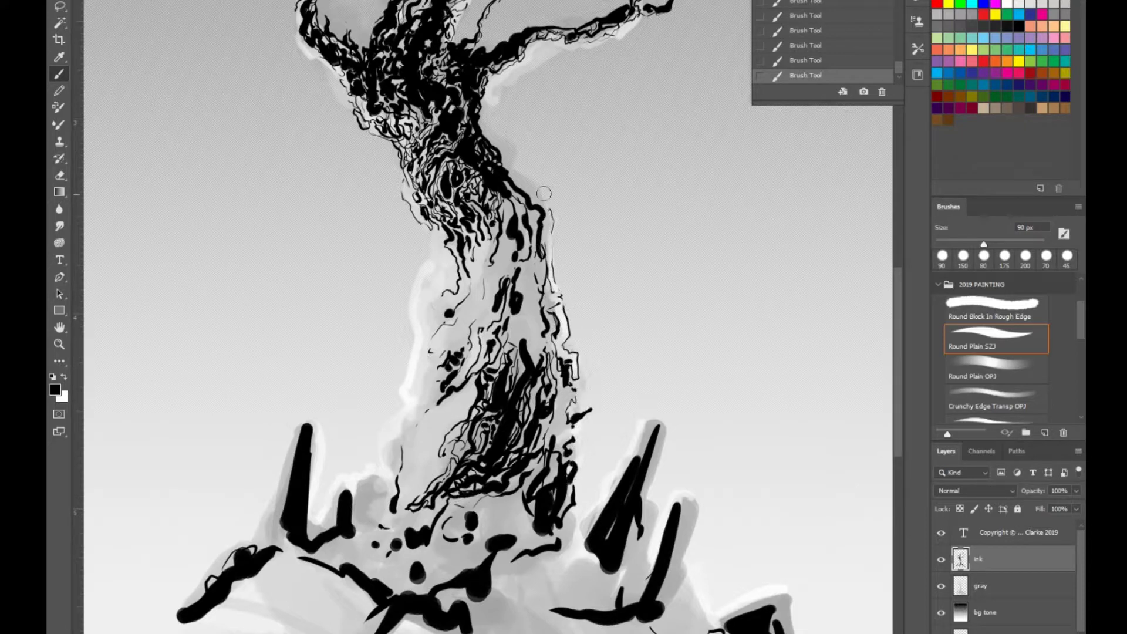
Step: Ink long vertical bark strokes through the trunk's center, linking the upper bark to the lower folds
drag(506, 198, 502, 222)
drag(495, 238, 473, 385)
drag(460, 400, 453, 423)
drag(439, 436, 435, 468)
mouse_move(518, 346)
mouse_down()
mouse_move(526, 279)
mouse_move(519, 262)
mouse_move(508, 275)
mouse_up()
drag(504, 199, 500, 223)
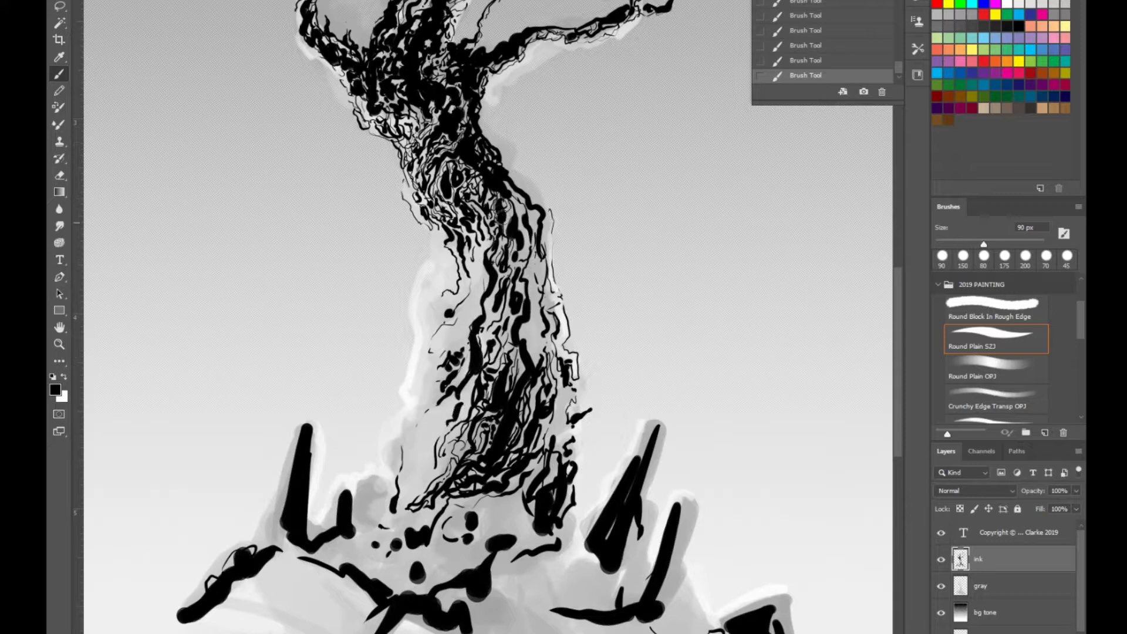
Step: Ink vertical bark strokes down the trunk's lower right side with a 50 px brush
key(bracketleft)
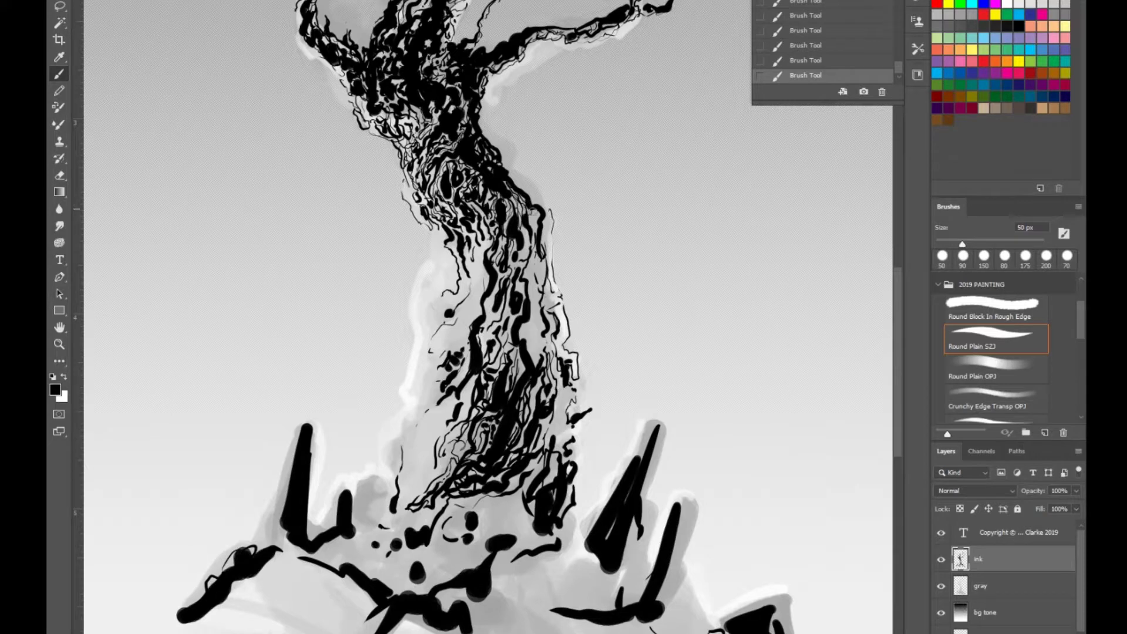
mouse_move(551, 284)
mouse_down()
mouse_move(524, 336)
mouse_move(556, 363)
mouse_up()
mouse_move(537, 307)
mouse_down()
mouse_move(530, 362)
mouse_move(549, 449)
mouse_up()
mouse_move(562, 391)
mouse_down()
mouse_move(552, 434)
mouse_move(566, 390)
mouse_up()
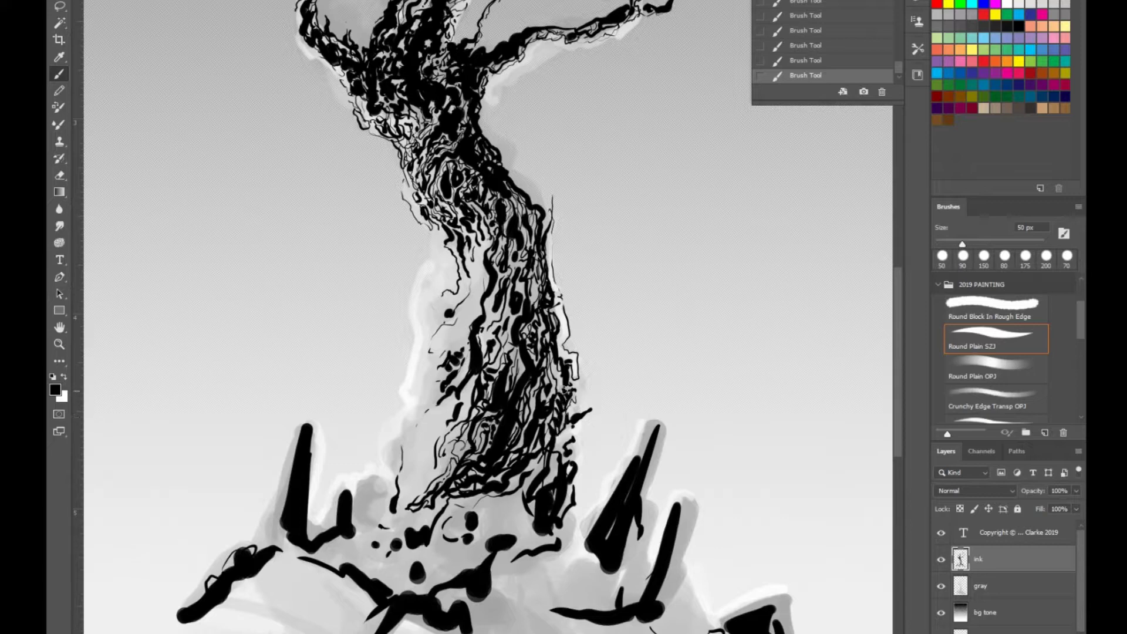
Step: Darken the lower trunk with long bark strokes running from mid-trunk down to the base
drag(555, 435, 549, 461)
drag(555, 452, 533, 508)
mouse_move(524, 224)
mouse_down()
mouse_move(506, 402)
mouse_move(446, 504)
mouse_up()
mouse_move(536, 316)
mouse_down()
mouse_move(512, 454)
mouse_move(462, 478)
mouse_up()
mouse_move(508, 286)
mouse_down()
mouse_move(486, 410)
mouse_move(444, 486)
mouse_up()
Step: Thicken the dark folds on both sides of the lower trunk with an 80 px brush
key(bracketright)
key(bracketright)
key(bracketright)
mouse_move(468, 387)
mouse_down()
mouse_move(450, 467)
mouse_move(413, 484)
mouse_up()
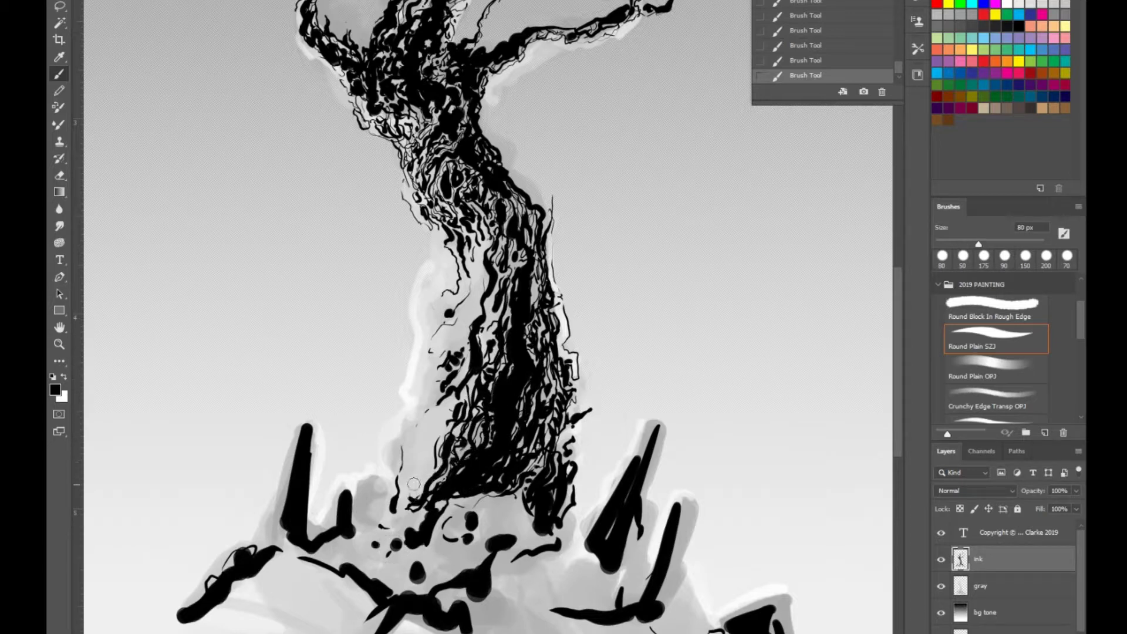
drag(570, 430, 527, 470)
drag(535, 431, 542, 474)
drag(555, 391, 544, 425)
drag(539, 335, 536, 349)
Step: Contour the trunk's left edge and fill the blank bark beside it with 70 px wavy strokes
key(bracketleft)
mouse_move(504, 270)
mouse_down()
mouse_move(481, 352)
mouse_move(493, 358)
mouse_move(442, 425)
mouse_up()
mouse_move(455, 340)
mouse_down()
mouse_move(469, 311)
mouse_move(435, 348)
mouse_up()
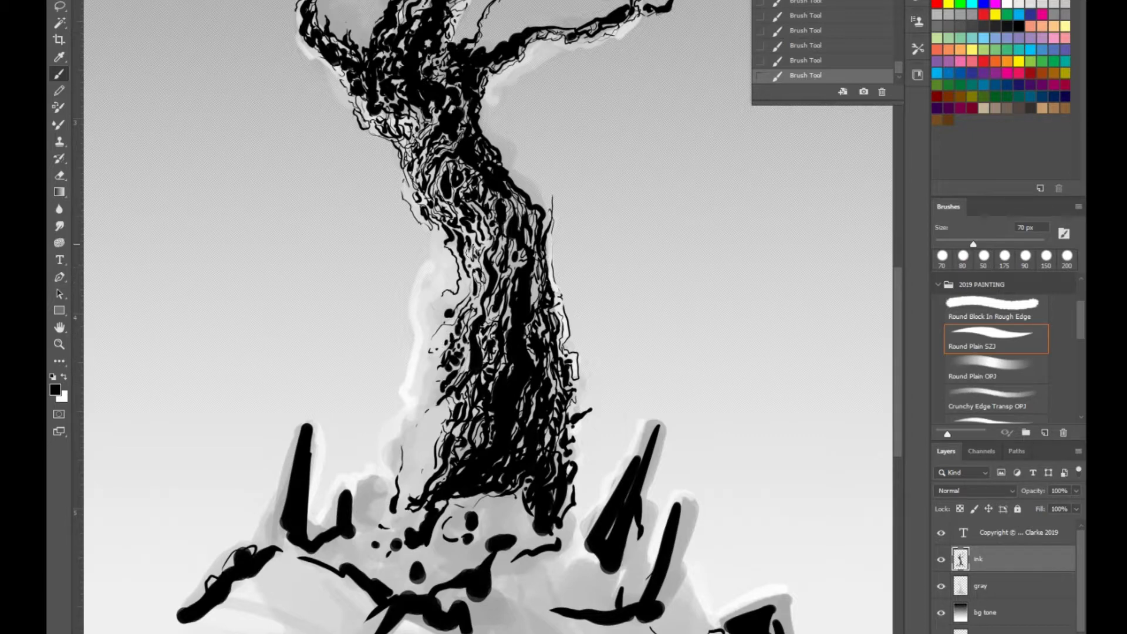
mouse_move(437, 237)
mouse_down()
mouse_move(428, 288)
mouse_move(430, 266)
mouse_up()
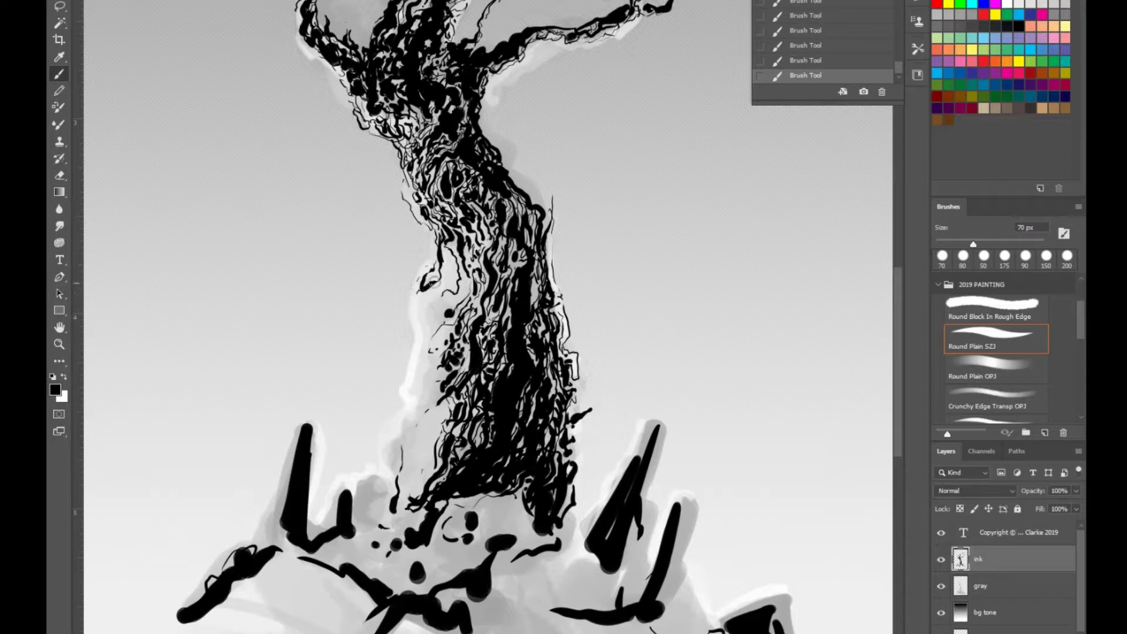
mouse_move(447, 314)
mouse_down()
mouse_move(396, 449)
mouse_move(408, 499)
mouse_move(434, 384)
mouse_up()
drag(437, 447, 424, 487)
mouse_move(426, 420)
mouse_down()
mouse_move(411, 473)
mouse_move(419, 385)
mouse_up()
mouse_move(431, 308)
mouse_down()
mouse_move(446, 273)
mouse_move(463, 288)
mouse_move(473, 258)
mouse_up()
Step: Texture the left stumps, rounded rock and left root with ragged ink strokes, continuing under the trunk's base
mouse_move(404, 390)
mouse_down()
mouse_move(387, 493)
mouse_move(361, 516)
mouse_move(369, 498)
mouse_move(358, 520)
mouse_move(349, 487)
mouse_move(323, 528)
mouse_move(302, 423)
mouse_move(317, 522)
mouse_move(259, 534)
mouse_move(209, 585)
mouse_up()
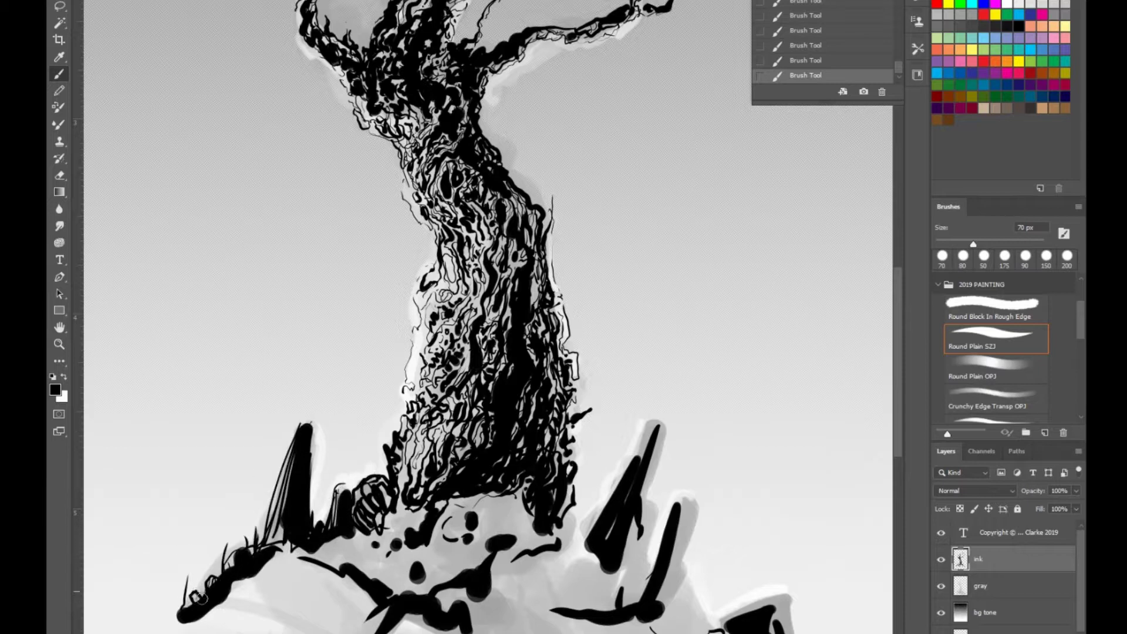
drag(270, 532, 338, 573)
drag(399, 503, 404, 541)
mouse_move(407, 501)
mouse_down()
mouse_move(430, 503)
mouse_move(383, 587)
mouse_up()
mouse_move(372, 548)
mouse_down()
mouse_move(368, 574)
mouse_move(398, 592)
mouse_up()
mouse_move(418, 550)
mouse_down()
mouse_move(437, 585)
mouse_move(447, 572)
mouse_up()
mouse_move(455, 518)
mouse_down()
mouse_move(444, 545)
mouse_move(471, 516)
mouse_up()
Step: Detail the center of the trunk's base with 50 px strokes and scatter 100 px strokes and dots around it
key(bracketleft)
key(bracketleft)
drag(465, 510, 486, 567)
key(bracketright)
key(bracketright)
key(bracketright)
key(bracketright)
key(bracketright)
drag(502, 496, 505, 514)
mouse_move(520, 497)
mouse_down()
mouse_move(524, 520)
mouse_move(565, 536)
mouse_up()
click(530, 535)
click(494, 531)
click(517, 550)
click(546, 539)
Step: Ink the sides of the tall right stump and the ground between it and the trunk at 60 px
key(bracketleft)
key(bracketleft)
key(bracketleft)
key(bracketleft)
drag(644, 421, 639, 455)
drag(633, 442, 568, 561)
mouse_move(587, 546)
mouse_down()
mouse_move(546, 596)
mouse_move(535, 571)
mouse_move(493, 584)
mouse_up()
Step: Ink a notched twig between the right stumps, darken the shorter stump and outline the rocks beside it
drag(634, 520, 624, 552)
drag(654, 487, 622, 561)
drag(631, 519, 622, 604)
mouse_move(646, 529)
mouse_down()
mouse_move(661, 535)
mouse_move(661, 517)
mouse_up()
drag(653, 483, 661, 508)
mouse_move(661, 601)
mouse_down()
mouse_move(680, 502)
mouse_move(659, 597)
mouse_up()
drag(694, 503, 655, 631)
drag(697, 589, 671, 632)
Step: Paint thick crooked roots reaching down from the front and left of the base with a 125 px brush
drag(796, 521, 734, 316)
key(bracketright)
key(bracketright)
key(bracketright)
key(bracketright)
key(bracketright)
mouse_move(526, 379)
mouse_down()
mouse_move(546, 402)
mouse_move(459, 387)
mouse_move(408, 408)
mouse_move(466, 449)
mouse_move(470, 505)
mouse_up()
drag(461, 513, 452, 535)
mouse_move(399, 411)
mouse_down()
mouse_move(276, 469)
mouse_move(253, 496)
mouse_up()
drag(312, 390, 331, 411)
Step: Ink heavy root strokes along the base's lower edge from the front root to the right-hand rocks
drag(473, 418, 487, 419)
mouse_move(489, 361)
mouse_down()
mouse_move(510, 389)
mouse_move(577, 427)
mouse_up()
mouse_move(519, 434)
mouse_down()
mouse_move(587, 440)
mouse_move(583, 430)
mouse_up()
drag(592, 416, 599, 447)
drag(631, 406, 613, 443)
drag(612, 443, 649, 426)
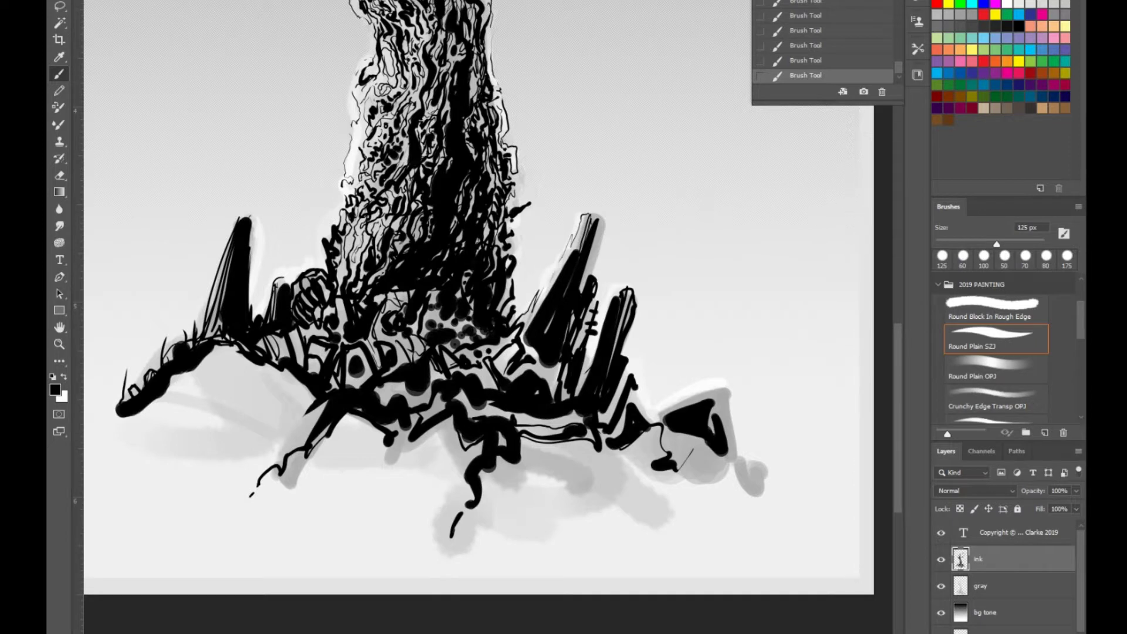
Step: Ink 70 px details around the rocks under the trunk and along the roots' lower edge
key(bracketleft)
key(bracketleft)
key(bracketleft)
key(bracketleft)
drag(401, 385, 399, 401)
mouse_move(387, 385)
mouse_down()
mouse_move(392, 401)
mouse_move(359, 390)
mouse_up()
drag(352, 377, 356, 392)
drag(390, 335, 373, 343)
mouse_move(376, 340)
mouse_down()
mouse_move(366, 357)
mouse_move(311, 364)
mouse_up()
drag(286, 331, 298, 354)
mouse_move(300, 429)
mouse_down()
mouse_move(194, 352)
mouse_move(234, 345)
mouse_move(476, 449)
mouse_move(496, 409)
mouse_move(567, 426)
mouse_move(554, 382)
mouse_move(617, 432)
mouse_up()
Step: Block in heavy black root masses below the right stumps and rocks with a 175 px brush
key(bracketright)
key(bracketright)
key(bracketright)
key(bracketright)
key(bracketright)
key(bracketright)
drag(535, 448, 568, 461)
mouse_move(577, 459)
mouse_down()
mouse_move(602, 482)
mouse_move(649, 489)
mouse_up()
mouse_move(593, 447)
mouse_down()
mouse_move(605, 467)
mouse_move(624, 445)
mouse_move(652, 452)
mouse_move(677, 440)
mouse_move(728, 479)
mouse_up()
Step: Ink pointed spikes at the far right end and strokes around the large right rock at 90 px
key(bracketleft)
key(bracketleft)
key(bracketleft)
key(bracketleft)
mouse_move(743, 422)
mouse_down()
mouse_move(758, 473)
mouse_move(731, 388)
mouse_move(655, 416)
mouse_move(646, 377)
mouse_up()
Step: Add fine 35 px ink lines over the rocks and roots below the right stumps
key(bracketleft)
key(bracketleft)
key(bracketleft)
key(bracketleft)
key(bracketleft)
key(bracketleft)
key(bracketleft)
mouse_move(630, 392)
mouse_down()
mouse_move(623, 420)
mouse_move(538, 436)
mouse_up()
drag(527, 441, 522, 465)
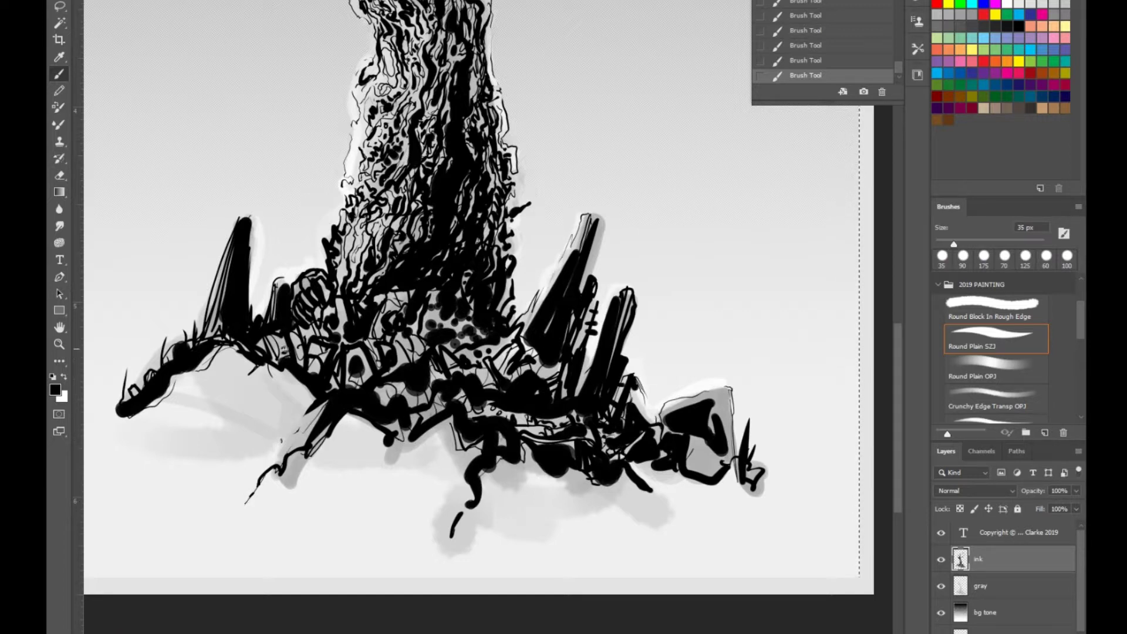
Step: Hatch the rocks and roots below the trunk with short vertical ticks and rows of horizontal lines
drag(450, 312, 454, 328)
drag(462, 320, 464, 330)
drag(394, 436, 433, 430)
drag(408, 421, 528, 414)
mouse_move(406, 406)
mouse_down()
mouse_move(512, 406)
mouse_move(469, 399)
mouse_up()
drag(347, 388, 567, 377)
drag(477, 368, 566, 370)
drag(502, 362, 549, 362)
mouse_move(503, 355)
mouse_down()
mouse_move(540, 355)
mouse_move(535, 347)
mouse_up()
Step: Cross the hatching on the right-hand roots and large right rock with vertical lines
drag(533, 412, 533, 436)
drag(543, 413, 542, 439)
drag(550, 413, 550, 441)
mouse_move(561, 413)
mouse_down()
mouse_move(561, 458)
mouse_move(572, 458)
mouse_up()
mouse_move(585, 409)
mouse_down()
mouse_move(584, 460)
mouse_move(602, 459)
mouse_up()
drag(619, 411, 619, 460)
mouse_move(670, 412)
mouse_down()
mouse_move(717, 401)
mouse_move(707, 397)
mouse_move(697, 489)
mouse_move(680, 452)
mouse_move(711, 452)
mouse_up()
Step: Crosshatch the rocks to the left of the trunk's base and continue the hatching beneath the trunk
drag(263, 335, 263, 354)
mouse_move(273, 335)
mouse_down()
mouse_move(273, 362)
mouse_move(284, 364)
mouse_up()
mouse_move(297, 320)
mouse_down()
mouse_move(297, 365)
mouse_move(322, 351)
mouse_up()
mouse_move(276, 334)
mouse_down()
mouse_move(321, 334)
mouse_move(355, 307)
mouse_up()
mouse_move(307, 334)
mouse_down()
mouse_move(341, 334)
mouse_move(339, 354)
mouse_up()
mouse_move(345, 297)
mouse_down()
mouse_move(345, 345)
mouse_move(324, 375)
mouse_up()
mouse_move(312, 337)
mouse_down()
mouse_move(312, 375)
mouse_move(303, 368)
mouse_up()
mouse_move(340, 352)
mouse_down()
mouse_move(340, 384)
mouse_move(364, 328)
mouse_move(399, 294)
mouse_move(423, 352)
mouse_move(441, 303)
mouse_move(460, 327)
mouse_move(417, 351)
mouse_move(447, 378)
mouse_move(464, 370)
mouse_up()
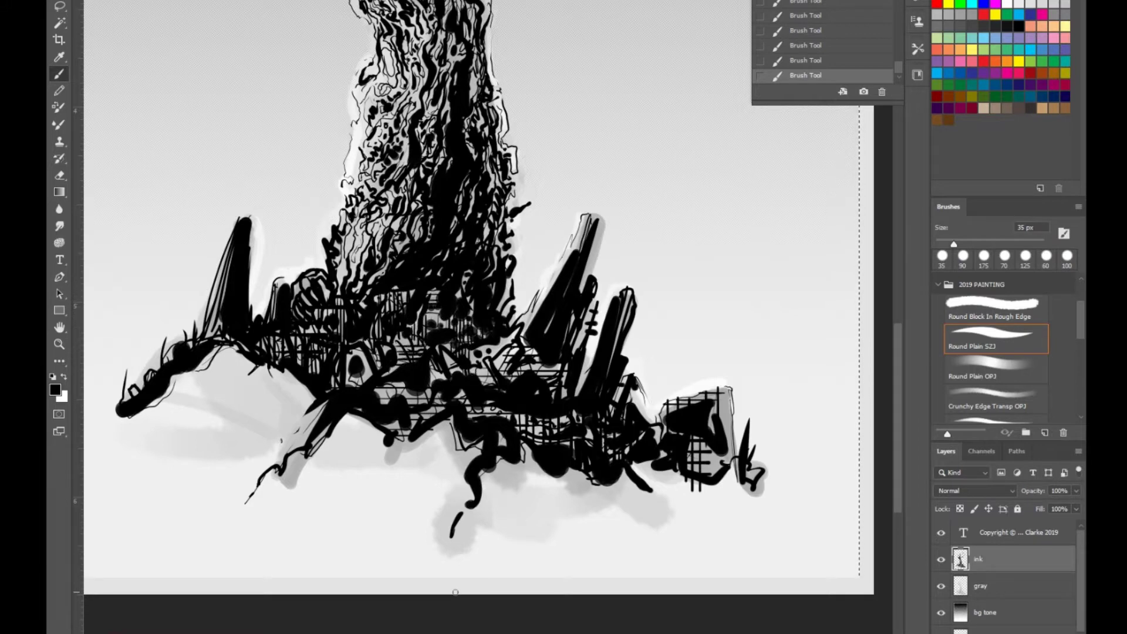
Step: Raise the bg tone layer's opacity and set the gray layer's opacity to 50%
key(ctrl+minus)
key(ctrl+minus)
click(998, 612)
click(1076, 491)
mouse_move(1038, 506)
mouse_down()
mouse_move(1082, 503)
mouse_move(1047, 507)
mouse_up()
click(998, 586)
click(1076, 491)
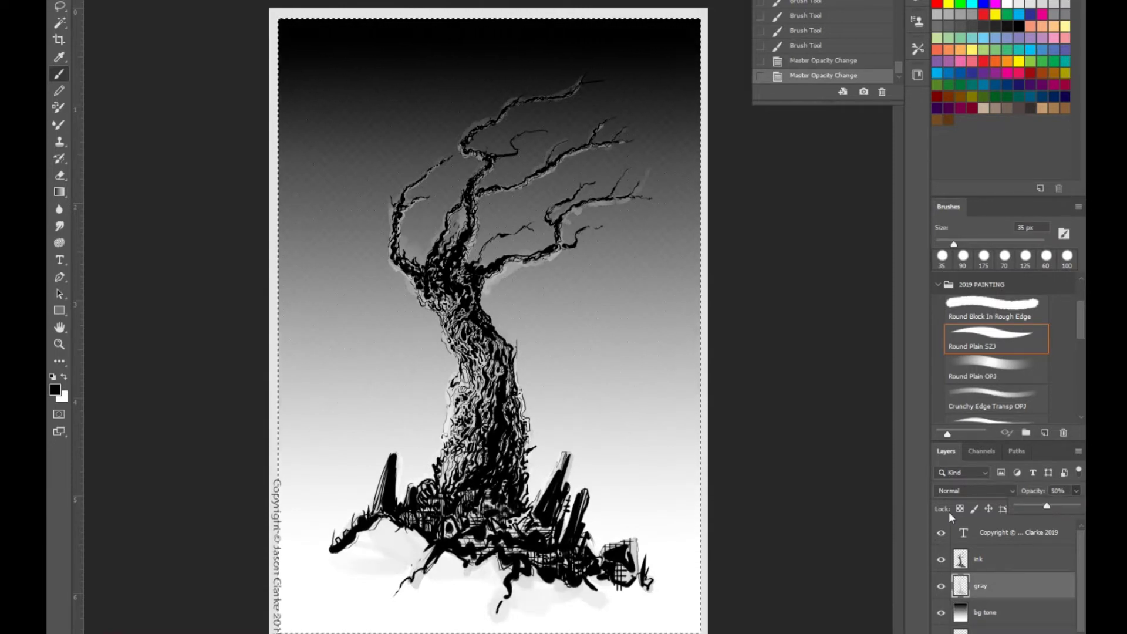
Step: Erase the light halo around the branches on the gray layer and return to the Brush tool
drag(488, 295, 557, 262)
drag(580, 222, 643, 205)
drag(653, 169, 645, 189)
drag(650, 171, 640, 183)
drag(477, 116, 578, 85)
drag(649, 170, 644, 176)
mouse_move(389, 202)
mouse_down()
mouse_move(388, 226)
mouse_move(407, 238)
mouse_up()
key(b)
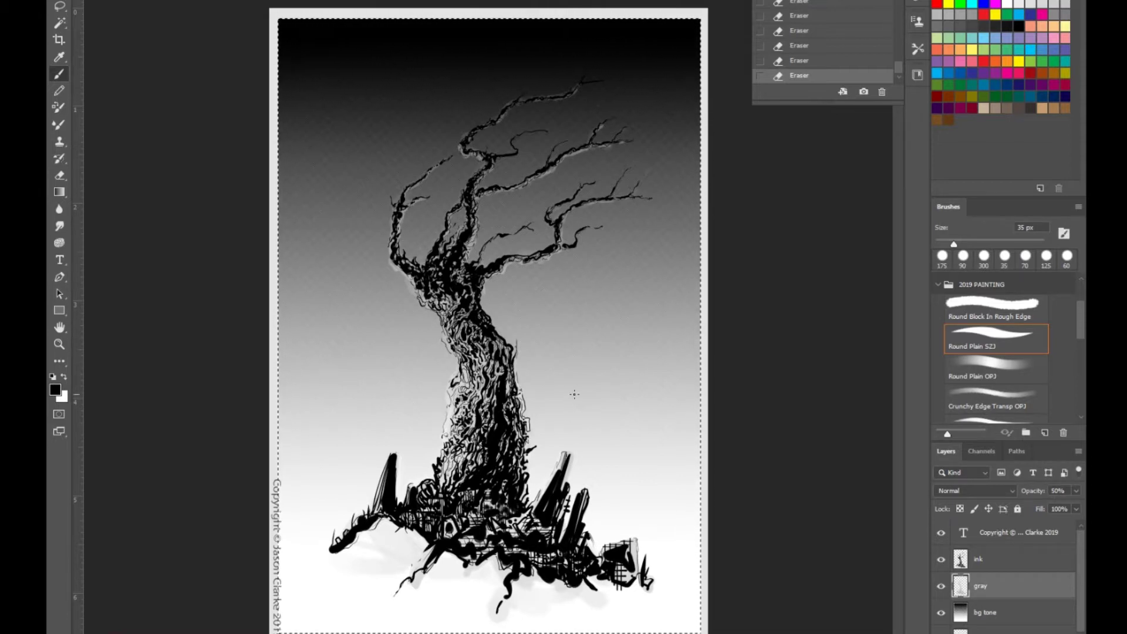
Step: Add a new layer named ground tone above the gray layer
key(ctrl+shift+n)
text(ground tone)
key(Return)
Step: Block in dark gray ground across the page's lower edge with the Round Block In Rough Edge brush at 175 px
key(bracketright)
key(bracketright)
key(bracketright)
key(bracketright)
key(bracketright)
key(bracketright)
key(bracketright)
key(bracketright)
key(bracketright)
key(bracketright)
key(bracketright)
key(bracketright)
click(996, 309)
key(bracketright)
key(bracketright)
key(bracketright)
key(bracketright)
key(bracketright)
key(bracketright)
key(bracketright)
key(bracketright)
key(bracketright)
key(bracketright)
key(bracketright)
key(bracketright)
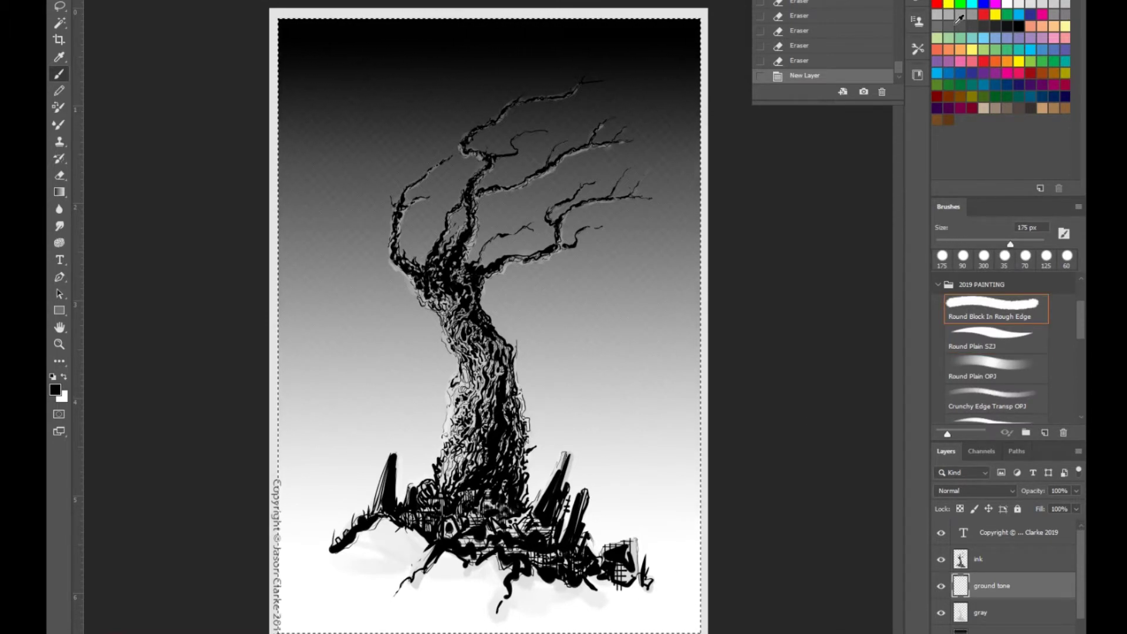
click(989, 17)
drag(635, 591, 652, 622)
drag(580, 625, 391, 604)
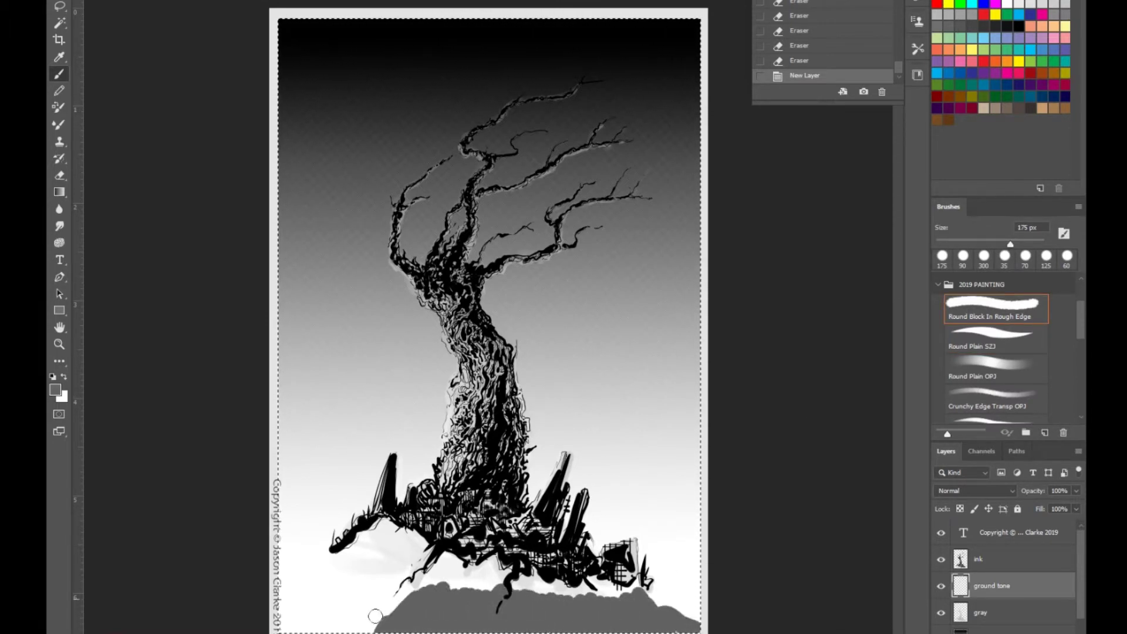
Step: Extend the dark gray ground up to the roots and out to the left edge as a sloping hill
mouse_move(311, 584)
mouse_down()
mouse_move(414, 574)
mouse_move(641, 583)
mouse_up()
drag(535, 582, 536, 566)
key(bracketleft)
mouse_move(504, 571)
mouse_down()
mouse_move(352, 549)
mouse_move(420, 539)
mouse_up()
drag(344, 554, 317, 566)
Step: Shade the trunk, rock spikes and roots in dark gray with the Round Plain SZJ brush, starting at 200 px
key(period)
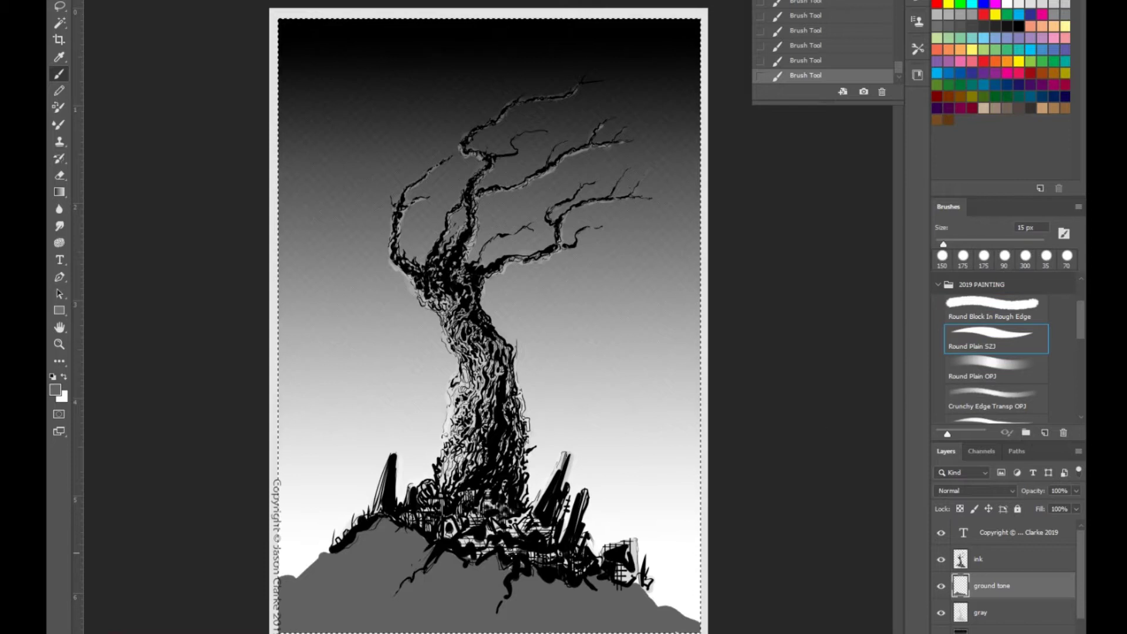
key(bracketright)
key(bracketright)
key(bracketright)
key(bracketright)
key(bracketright)
key(bracketright)
key(bracketright)
key(bracketright)
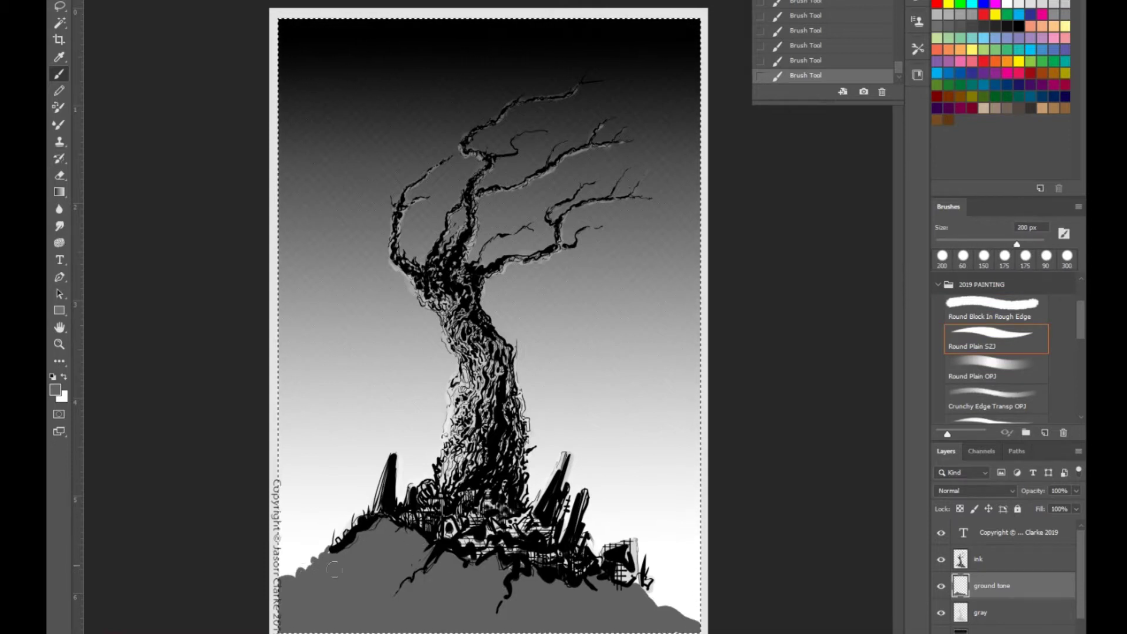
mouse_move(650, 595)
mouse_down()
mouse_move(525, 522)
mouse_move(472, 520)
mouse_move(493, 479)
mouse_move(486, 381)
mouse_move(464, 320)
mouse_move(492, 352)
mouse_move(446, 493)
mouse_move(478, 546)
mouse_move(497, 386)
mouse_move(438, 289)
mouse_move(513, 127)
mouse_up()
mouse_move(508, 380)
mouse_down()
mouse_move(512, 471)
mouse_move(544, 537)
mouse_up()
key(bracketleft)
key(bracketleft)
key(bracketleft)
key(bracketleft)
key(bracketleft)
key(bracketleft)
drag(566, 457, 559, 476)
key(bracketright)
key(bracketright)
key(bracketright)
key(bracketright)
key(bracketright)
key(bracketright)
key(bracketright)
key(bracketright)
mouse_move(467, 541)
mouse_down()
mouse_move(586, 586)
mouse_move(617, 564)
mouse_up()
Step: Paint thin grass blades along the hill's outer slopes with a 60 px brush and set the brush size to 175 px
key(bracketleft)
key(bracketleft)
key(bracketleft)
key(bracketleft)
key(bracketleft)
key(bracketleft)
drag(314, 560, 335, 532)
key(bracketleft)
key(bracketleft)
key(bracketleft)
key(bracketleft)
drag(318, 559, 322, 542)
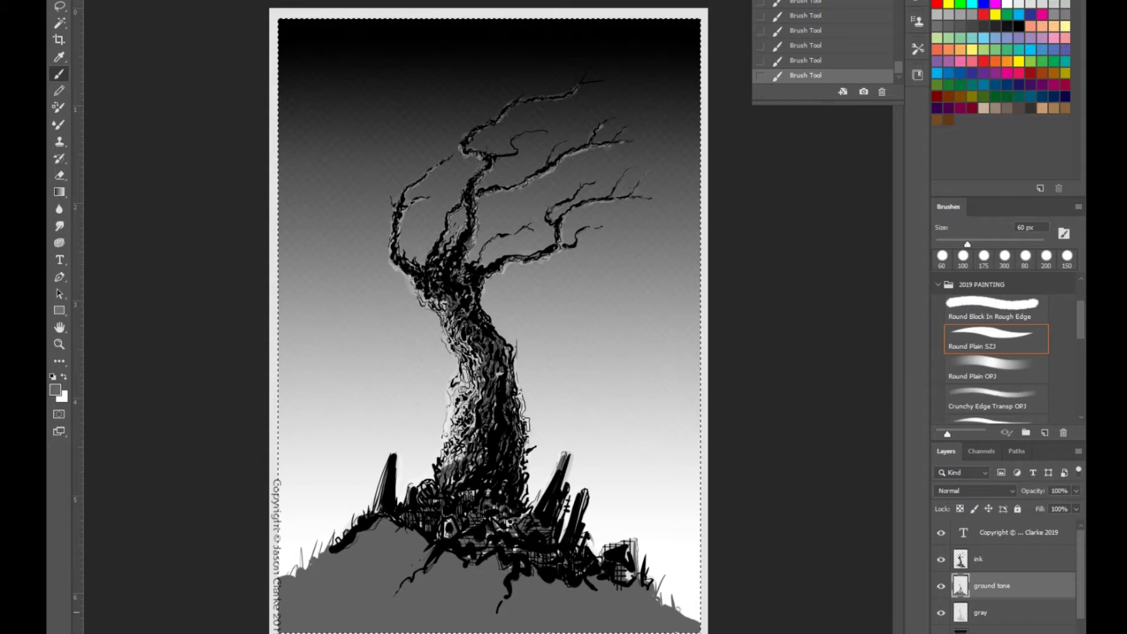
key(bracketright)
key(bracketright)
key(bracketright)
key(bracketright)
key(bracketright)
key(bracketright)
key(bracketright)
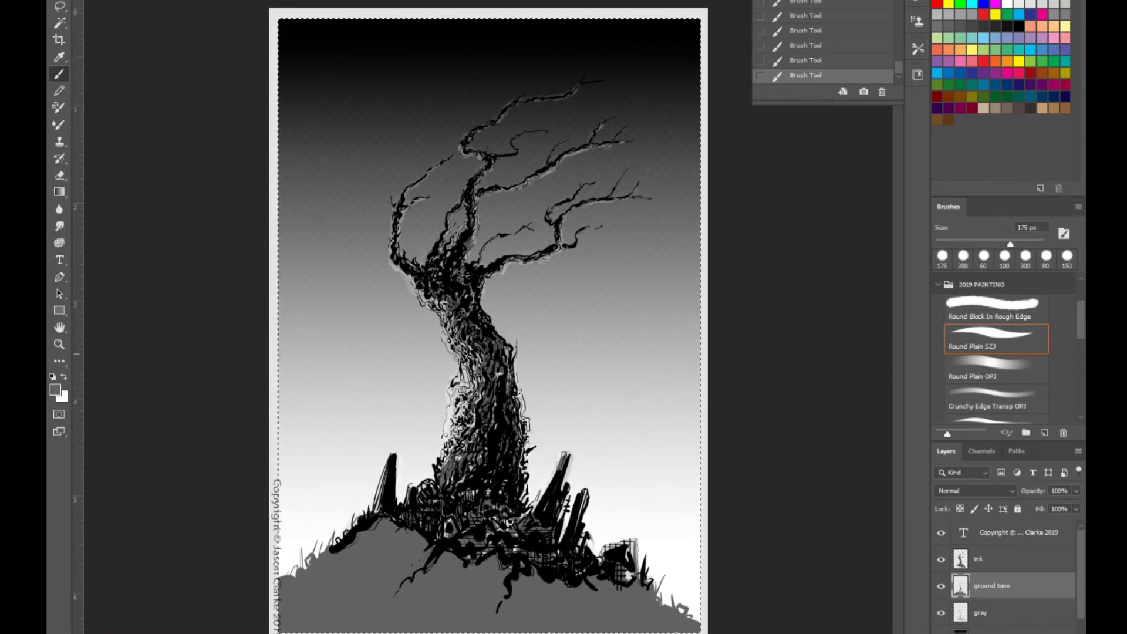
Step: Try the Color Halftone filter on the ground tone layer
click(213, 0)
mouse_move(241, 0)
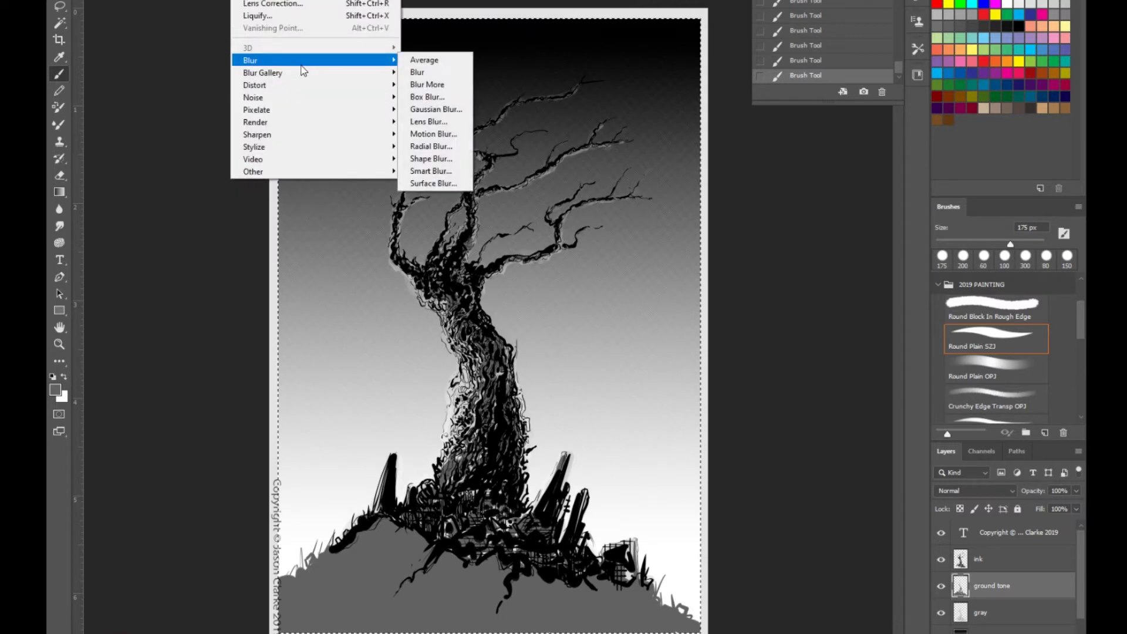
mouse_move(293, 111)
click(432, 110)
click(670, 149)
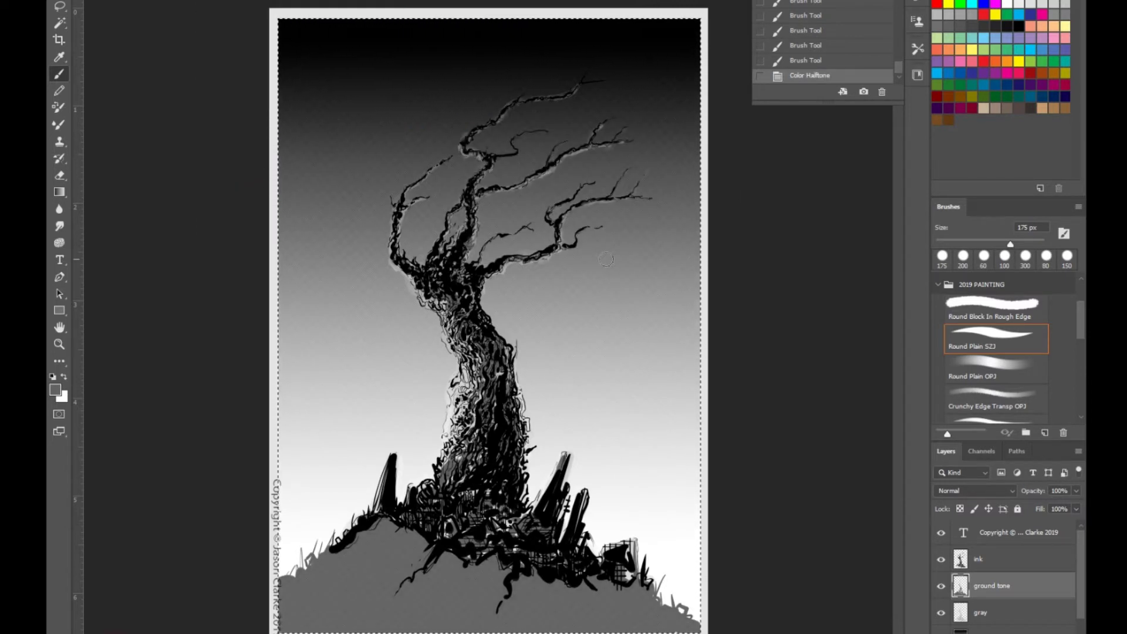
key(ctrl+z)
Step: Duplicate the ground tone layer, hide the original and select the ground shape on the copy with the Magic Wand
drag(1022, 590, 1027, 577)
click(941, 613)
key(ctrl+d)
key(w)
click(575, 476)
Step: Set the foreground to dark gray and the background to black for the Gradient tool
click(64, 377)
click(55, 390)
click(744, 234)
click(1047, 73)
click(64, 377)
key(g)
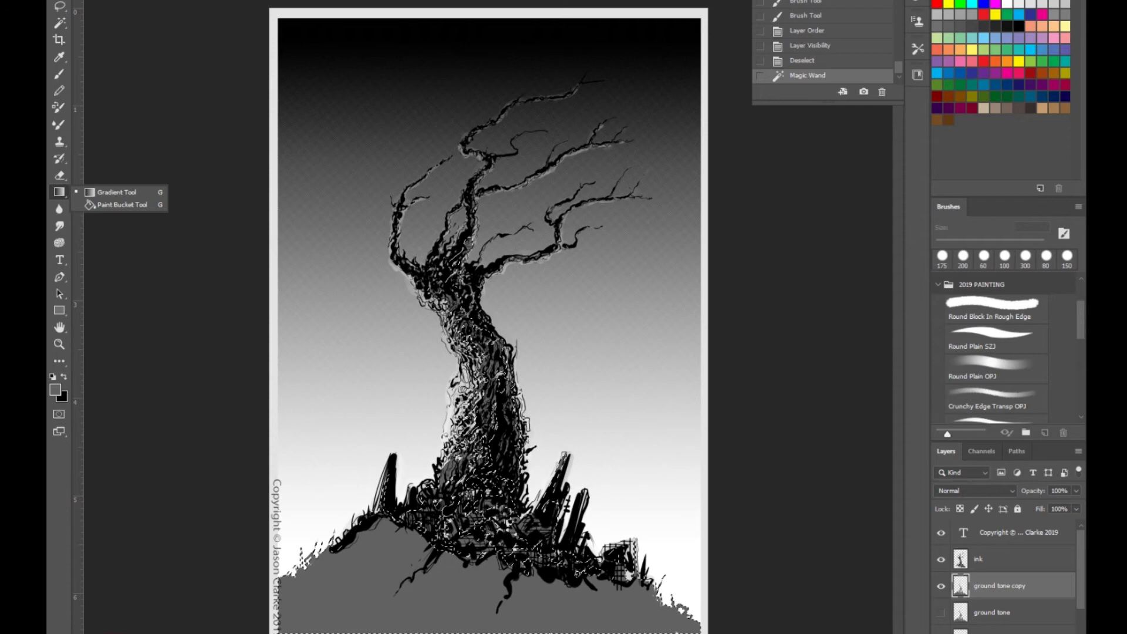
Step: Try vertical gradients from dark gray to black down the selected ground
drag(472, 275, 449, 607)
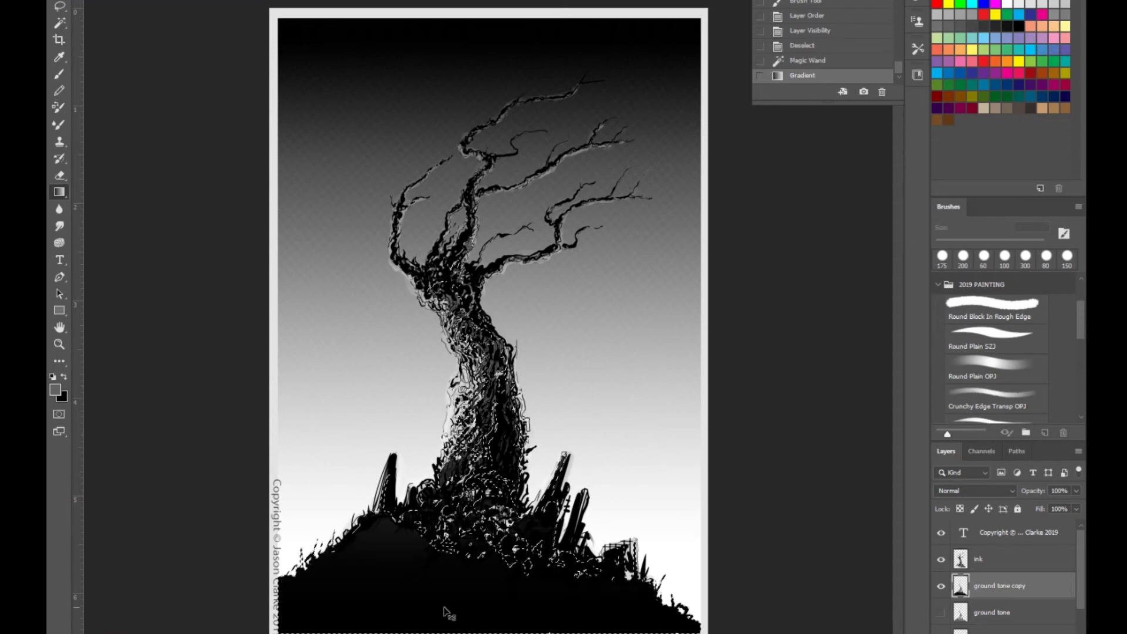
key(ctrl+z)
drag(483, 358, 482, 619)
key(ctrl+z)
drag(482, 352, 478, 614)
key(ctrl+z)
Step: Change the background color to a very dark gray, apply a vertical gradient down the ground and deselect
click(62, 398)
click(743, 225)
key(Return)
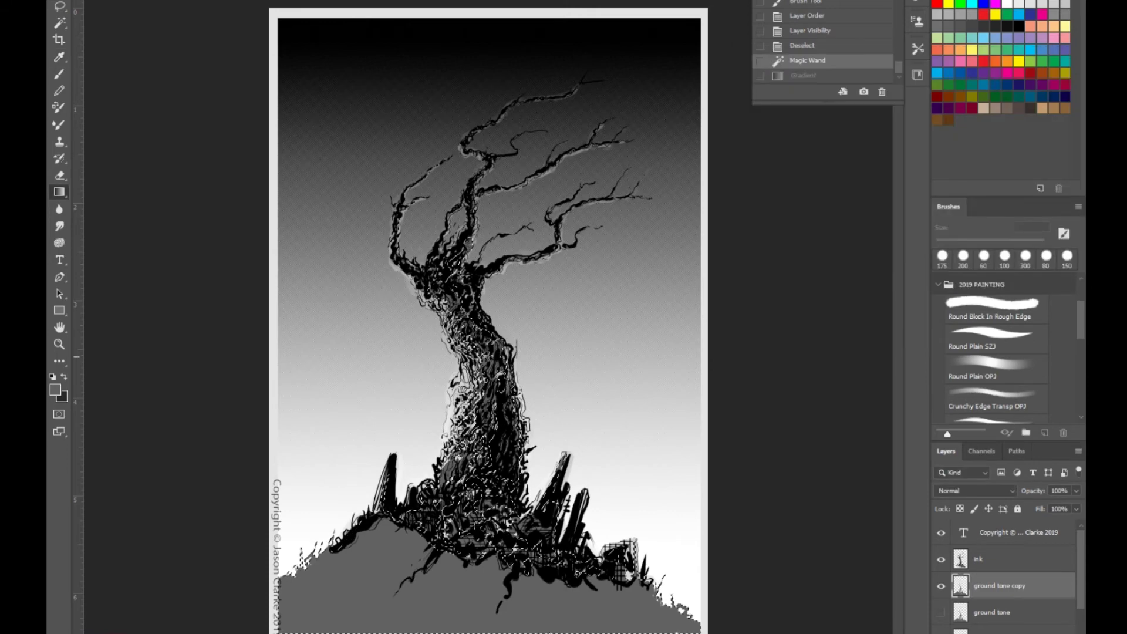
drag(483, 356, 474, 622)
key(ctrl+d)
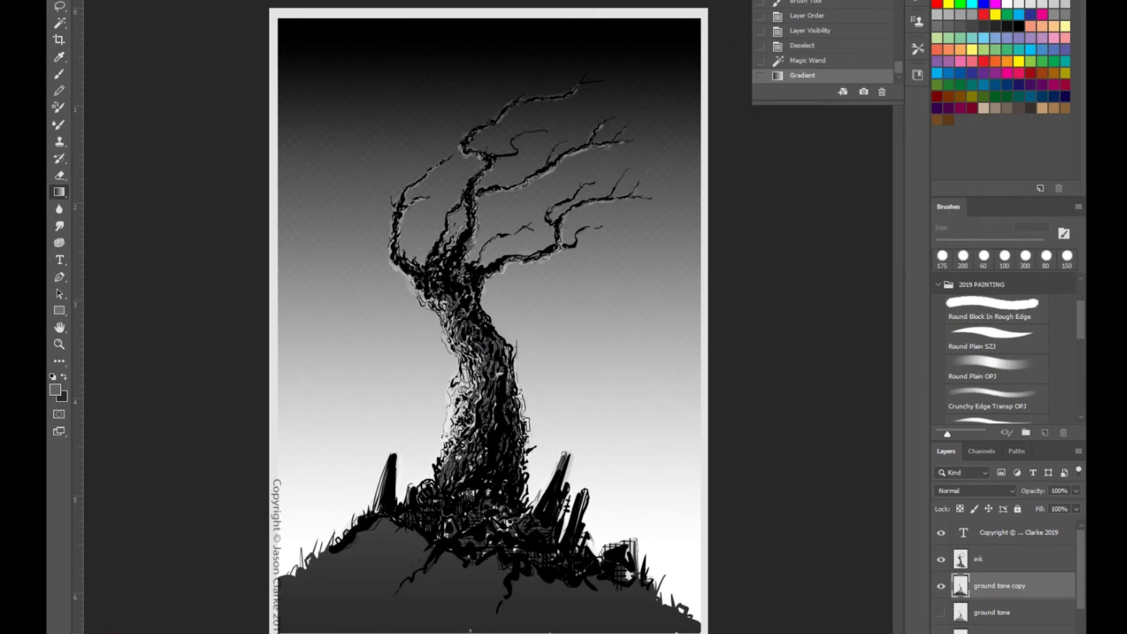
Step: Apply the Color Halftone filter to the ground tone copy layer
click(239, 2)
mouse_move(329, 109)
click(439, 108)
click(655, 148)
Step: Add a layer named white hilite, save the file and switch to the Brush tool with white as the foreground color
key(ctrl+shift+n)
text(white hilite)
key(Return)
key(ctrl+s)
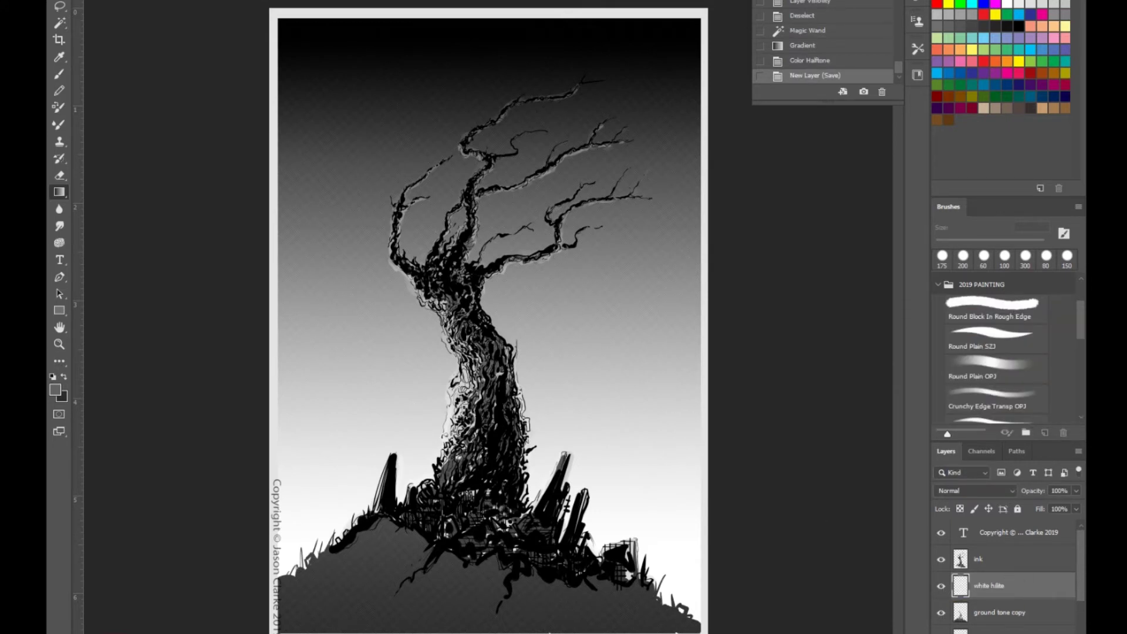
click(60, 380)
key(b)
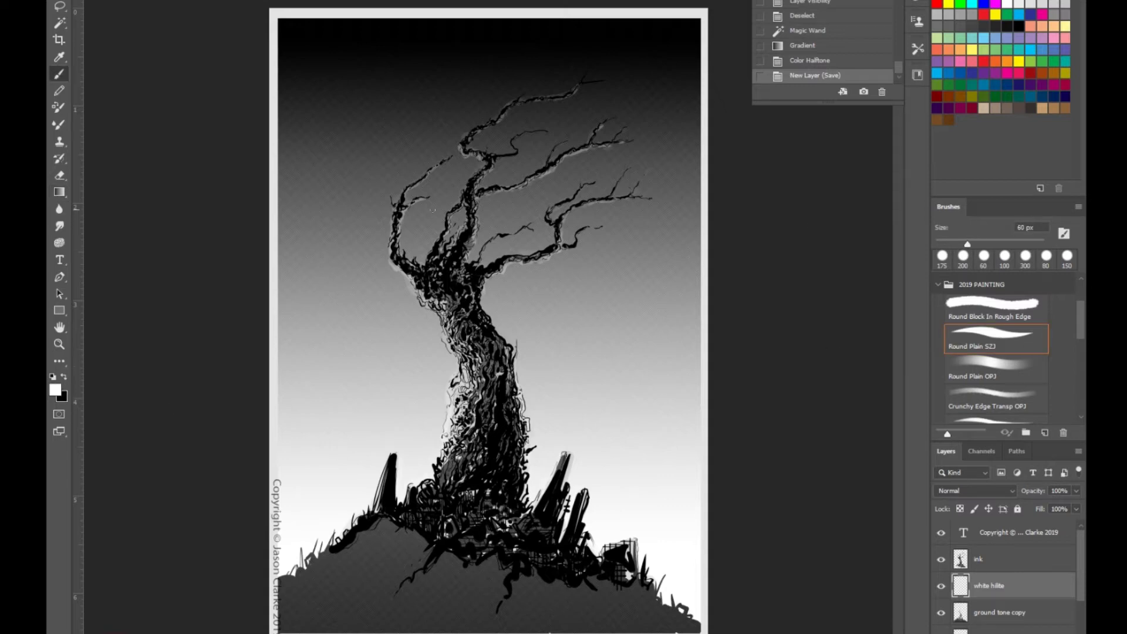
Step: Paint white highlights along the upper branches and the fork of the trunk with a 125 px brush
key(ctrl+plus)
key(bracketright)
key(bracketright)
key(bracketright)
key(bracketright)
key(bracketright)
mouse_move(599, 18)
mouse_down()
mouse_move(512, 42)
mouse_move(489, 62)
mouse_move(492, 115)
mouse_move(471, 167)
mouse_up()
key(ctrl+d)
key(ctrl+f)
click(725, 43)
key(Escape)
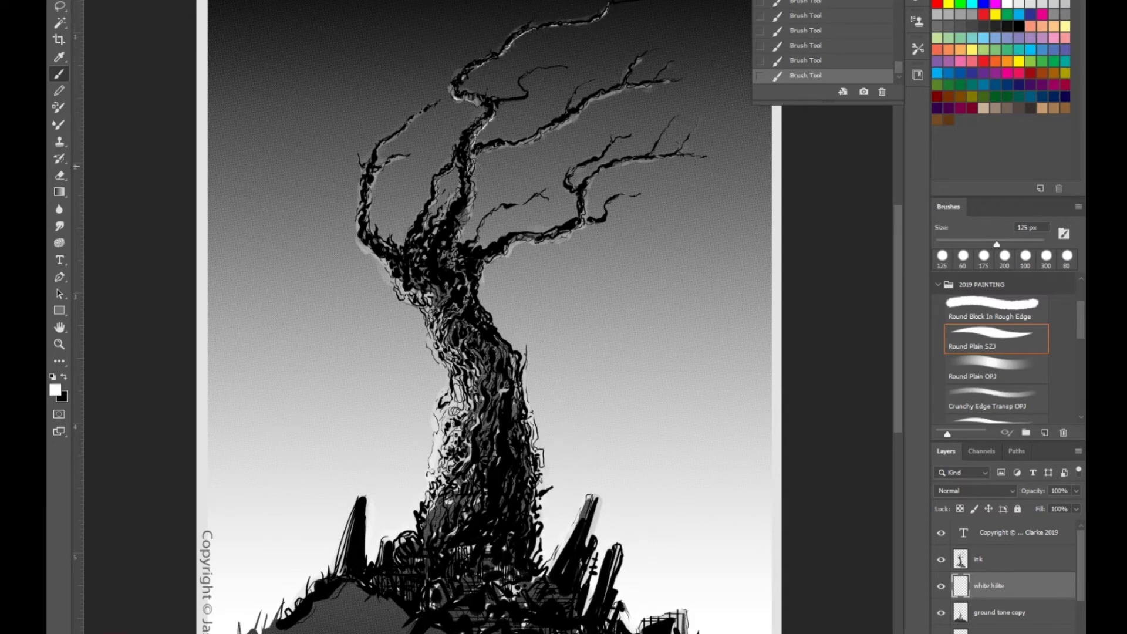
drag(463, 225, 453, 253)
Step: Erase the stray halo beside the upper right branch on the gray layer
scroll(1083, 593, down, 2)
click(998, 617)
key(e)
drag(577, 121, 561, 127)
Step: Paint white highlights along the upper right branches on the white hilite layer
key(b)
click(1030, 537)
mouse_move(601, 94)
mouse_down()
mouse_move(584, 107)
mouse_move(592, 101)
mouse_up()
drag(600, 95, 589, 103)
drag(605, 90, 594, 98)
drag(526, 93, 508, 102)
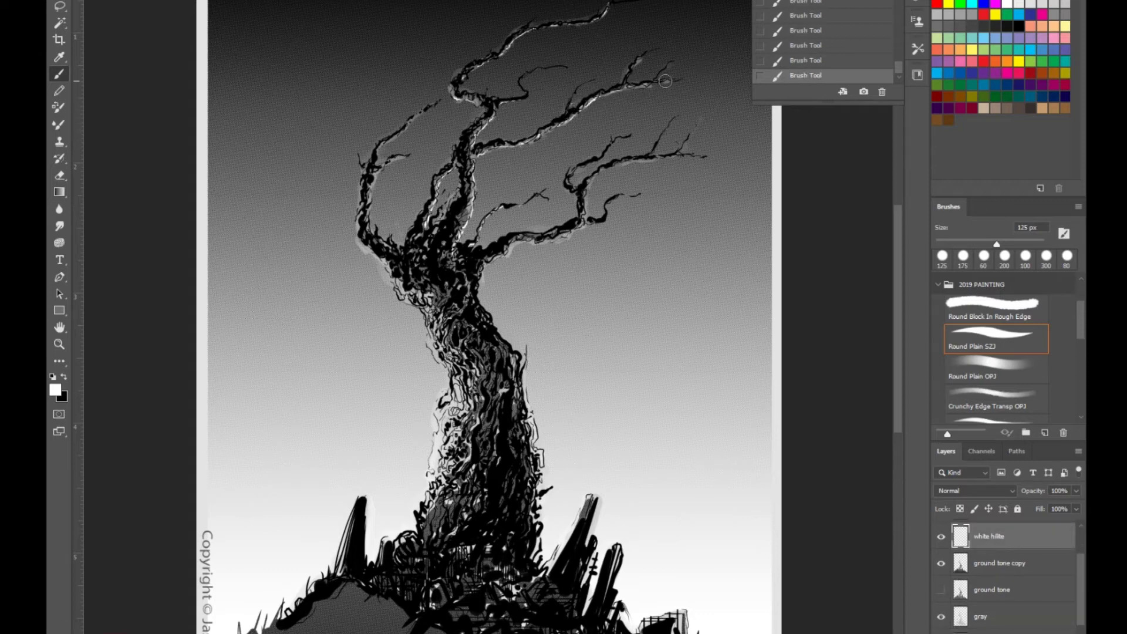
Step: Erase the remaining halo around the upper right branch tips on the gray layer
click(1013, 616)
mouse_move(653, 91)
mouse_down()
mouse_move(635, 91)
mouse_move(648, 73)
mouse_up()
drag(654, 55, 646, 58)
drag(640, 50, 632, 42)
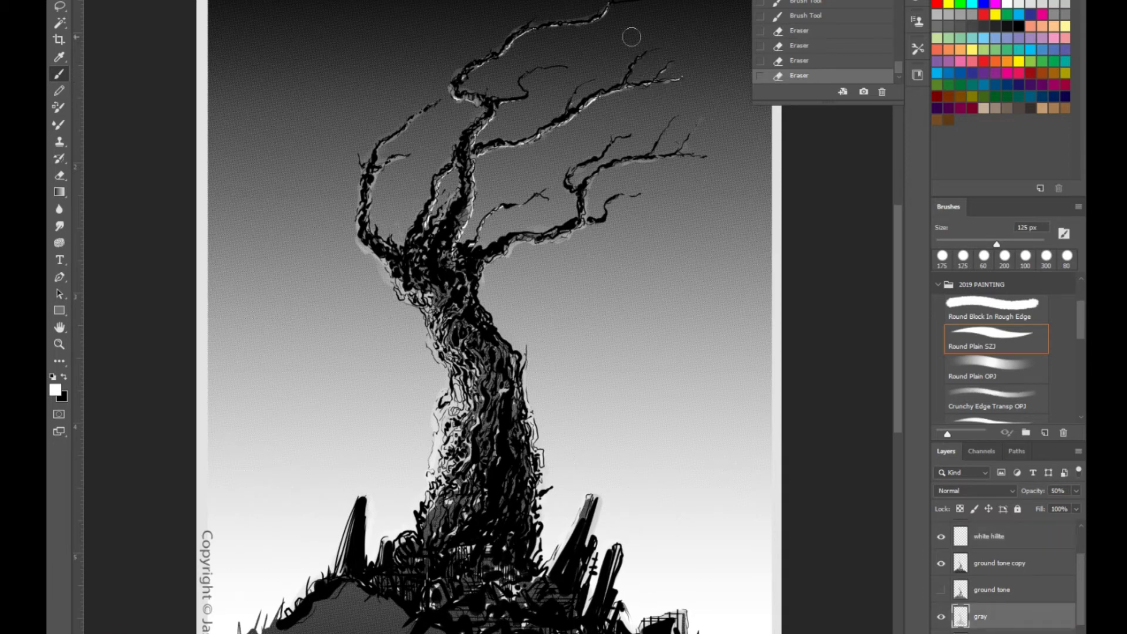
Step: Paint white highlights along the lower right branches on the white hilite layer
key(alt+bracketright)
key(alt+bracketright)
drag(610, 145, 604, 153)
drag(603, 155, 595, 162)
drag(592, 163, 581, 167)
drag(578, 169, 571, 174)
drag(569, 183, 575, 190)
drag(592, 176, 590, 183)
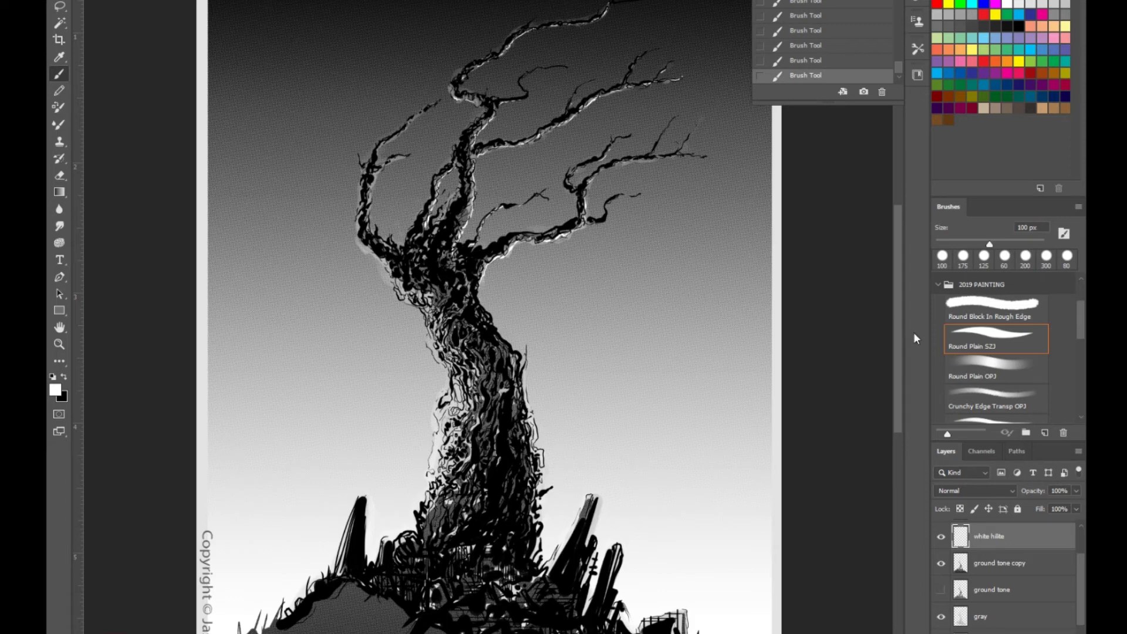
Step: Add white highlights along the left side of the trunk with a 70 px brush
key(bracketleft)
key(bracketleft)
key(bracketleft)
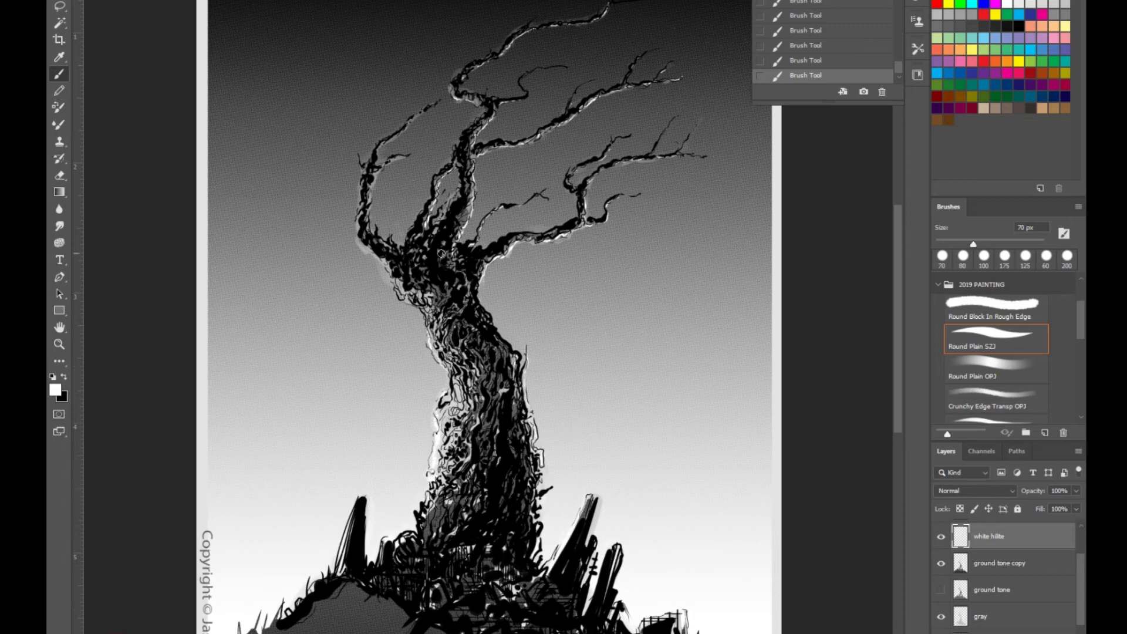
drag(416, 297, 394, 279)
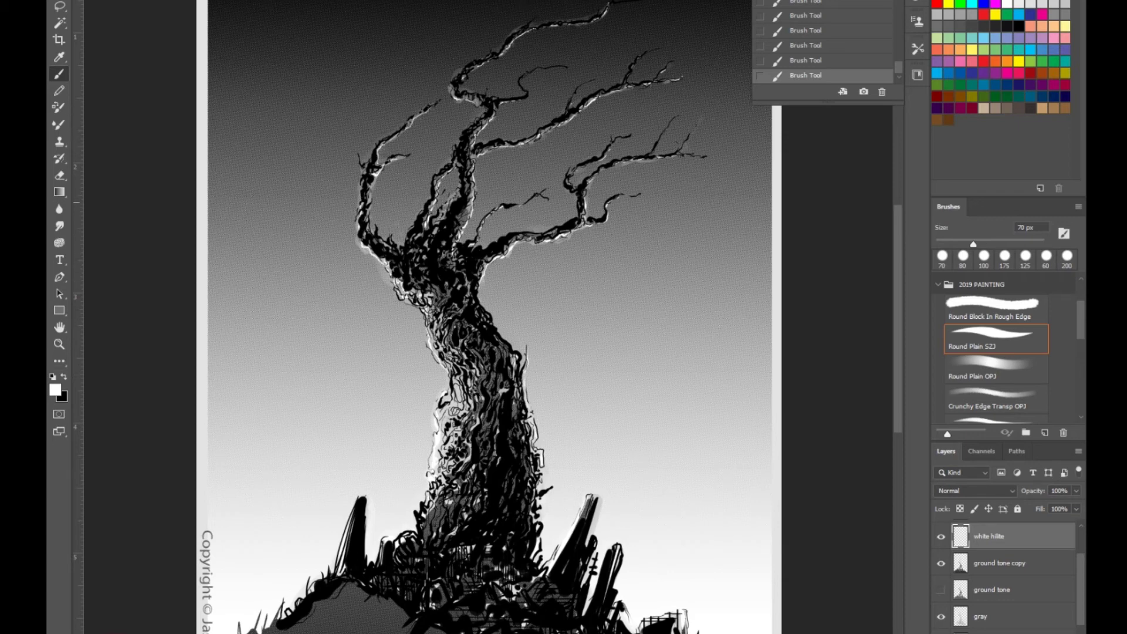
key(ctrl+minus)
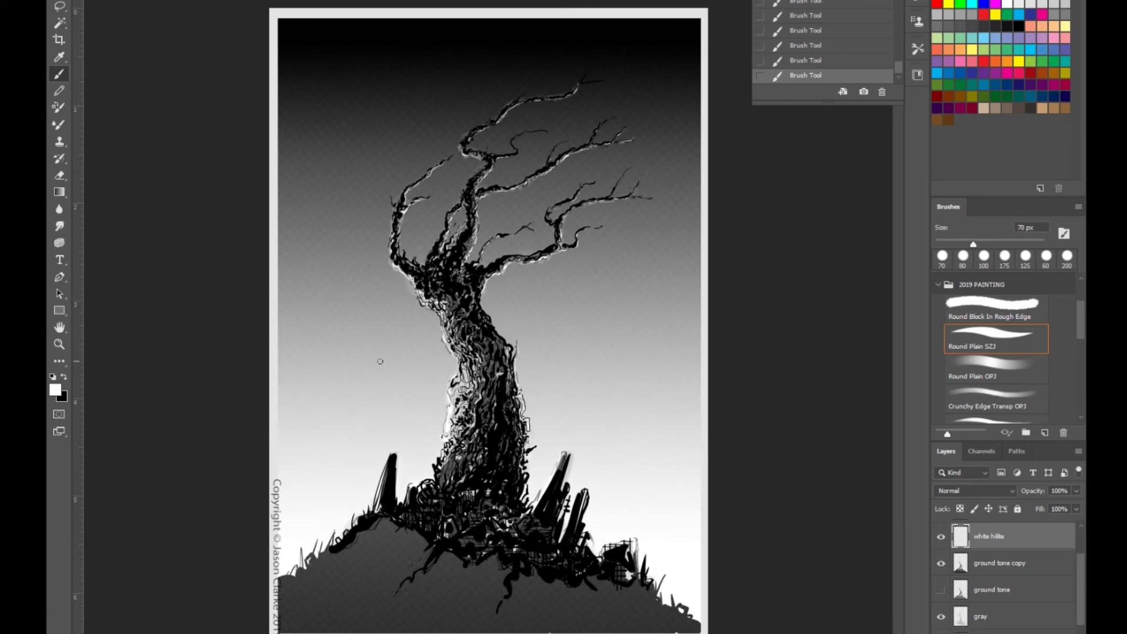